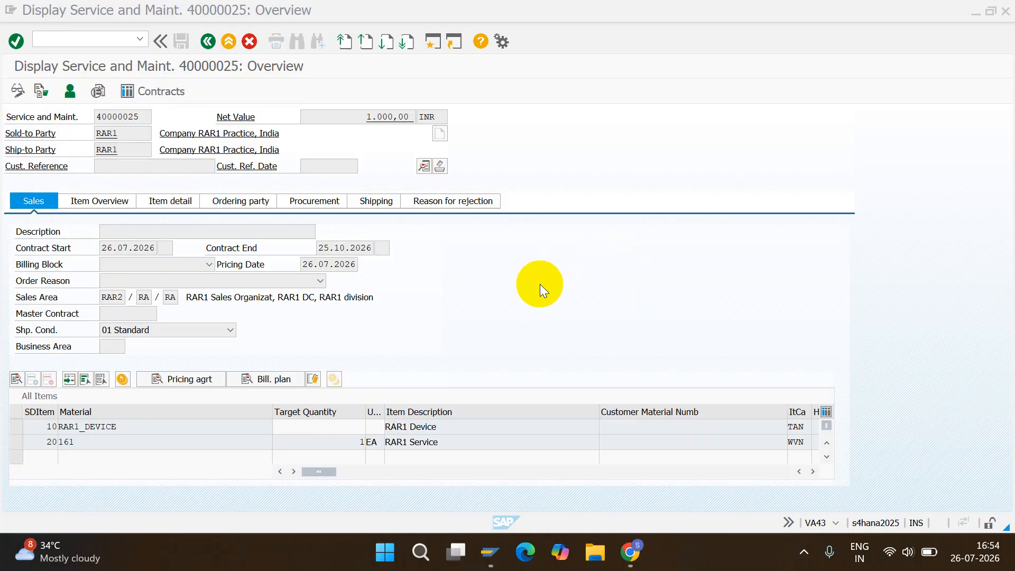
Copy the service and maintenance contract's document number from its overview header.
left_click(282, 472)
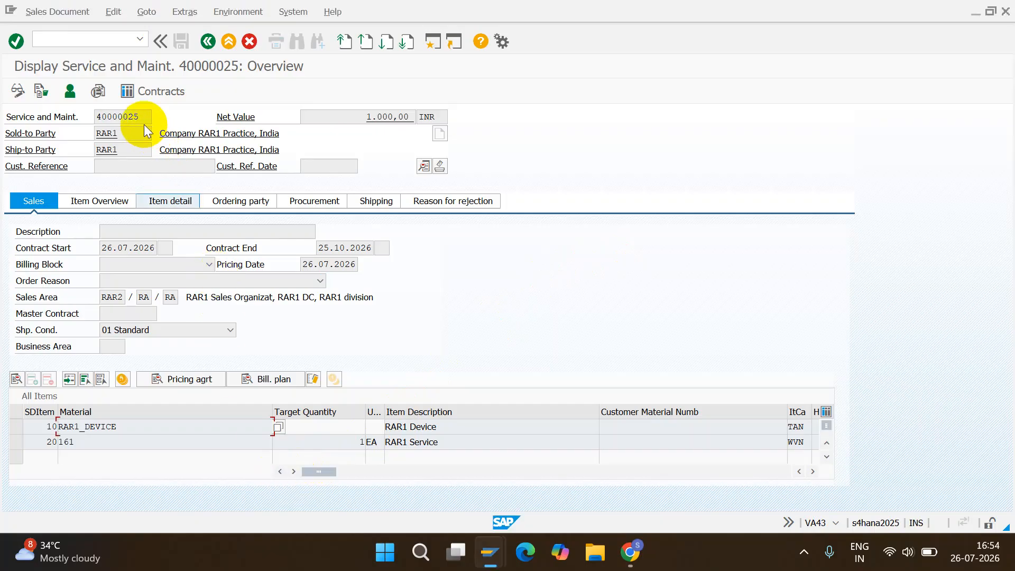
left_click_drag(141, 117, 84, 119)
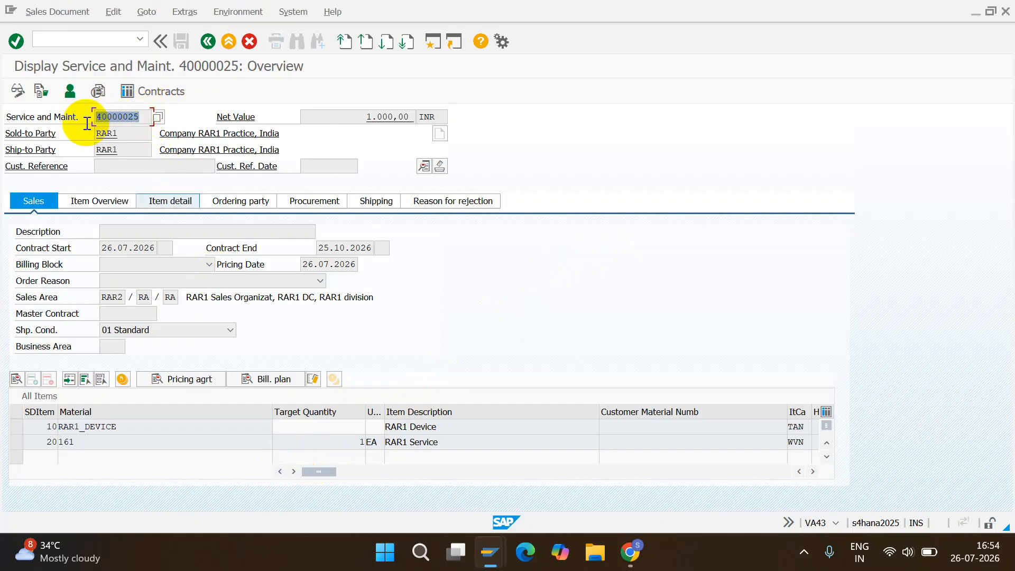
left_click(138, 116)
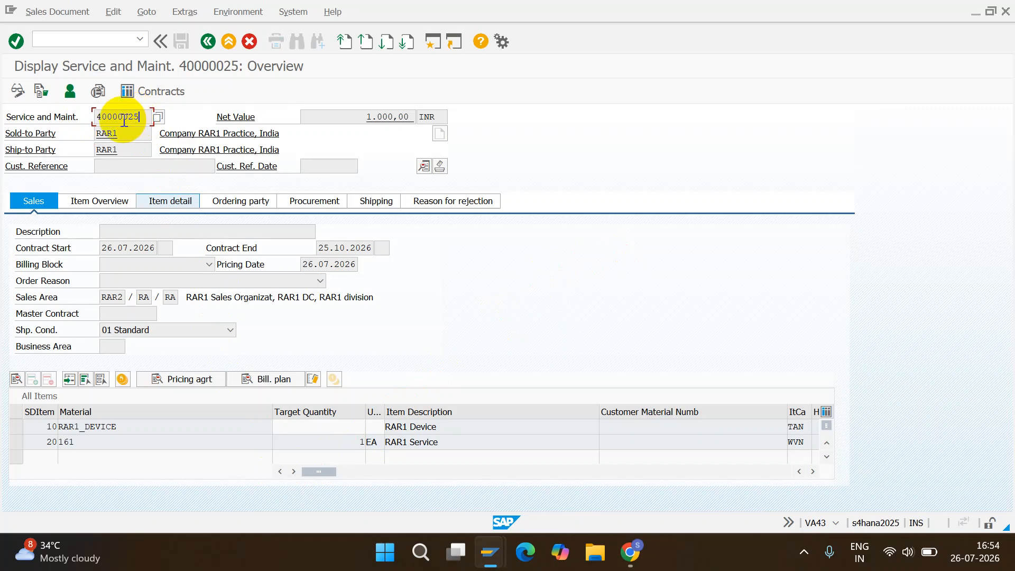
left_click_drag(140, 117, 79, 118)
key("ctrl+c")
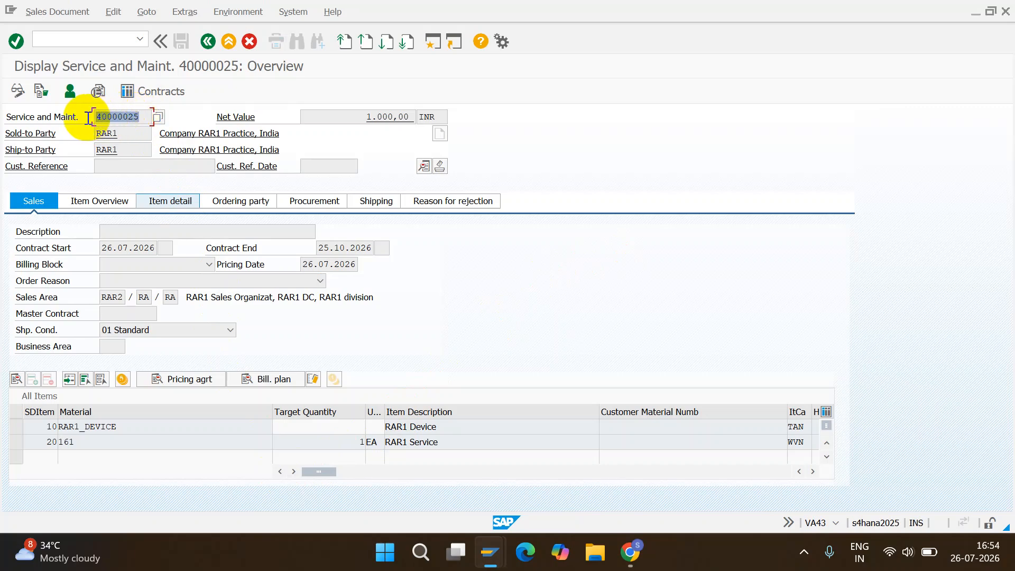
left_click(123, 120)
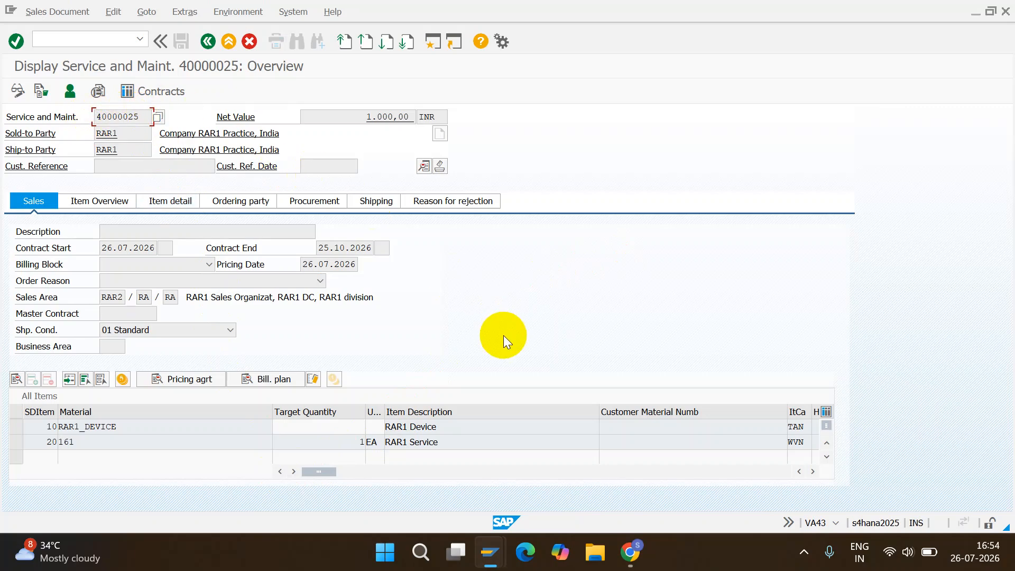
Open a new session and start transaction FARR_RAI_MON to manage revenue accounting items.
left_click(432, 42)
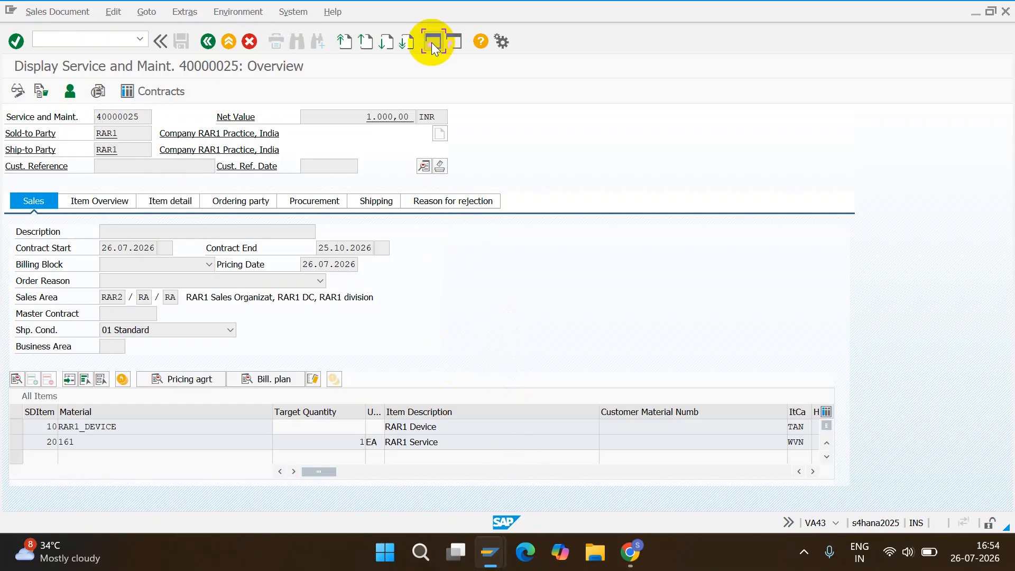
type("FA")
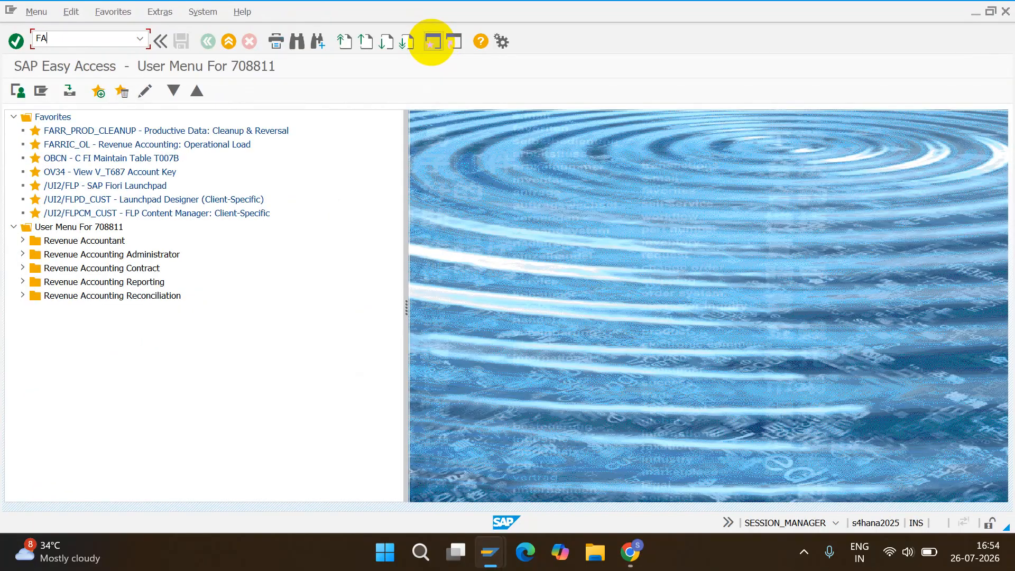
type("RR_RAI_MON")
key("Return")
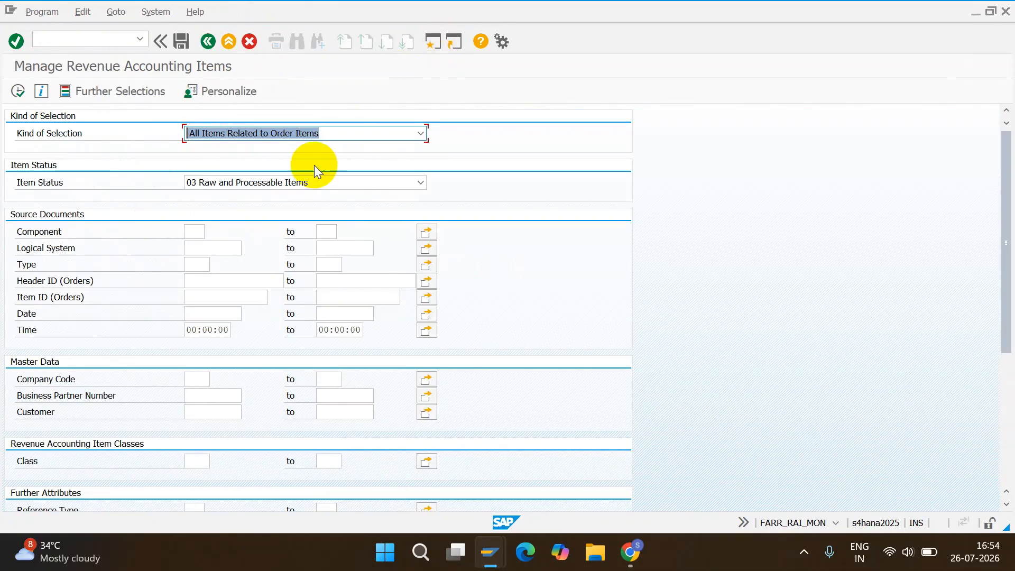
Search for revenue accounting items with item status 05 All Items, company code RAR2 and the copied contract number as header ID.
left_click(281, 183)
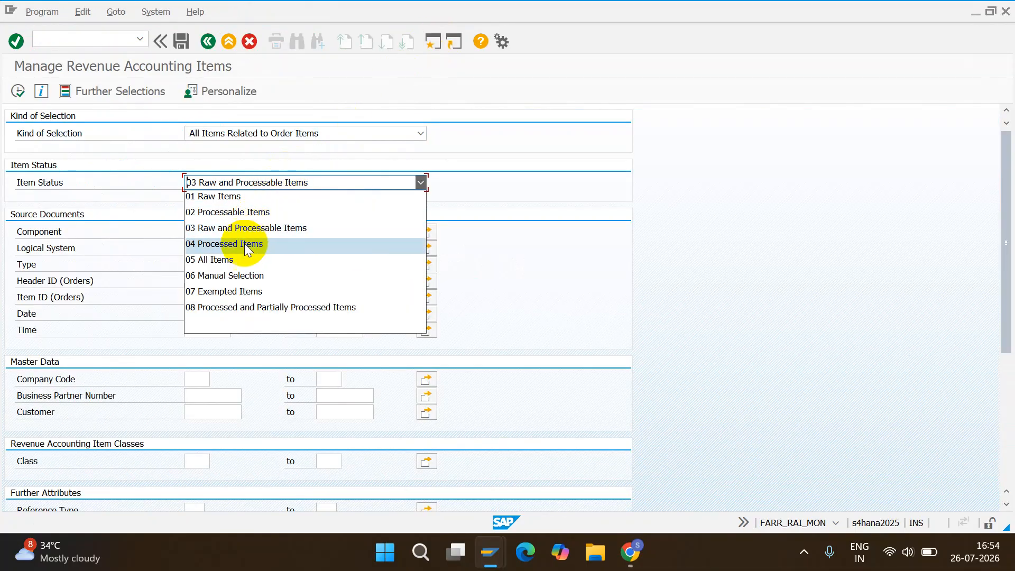
left_click(243, 259)
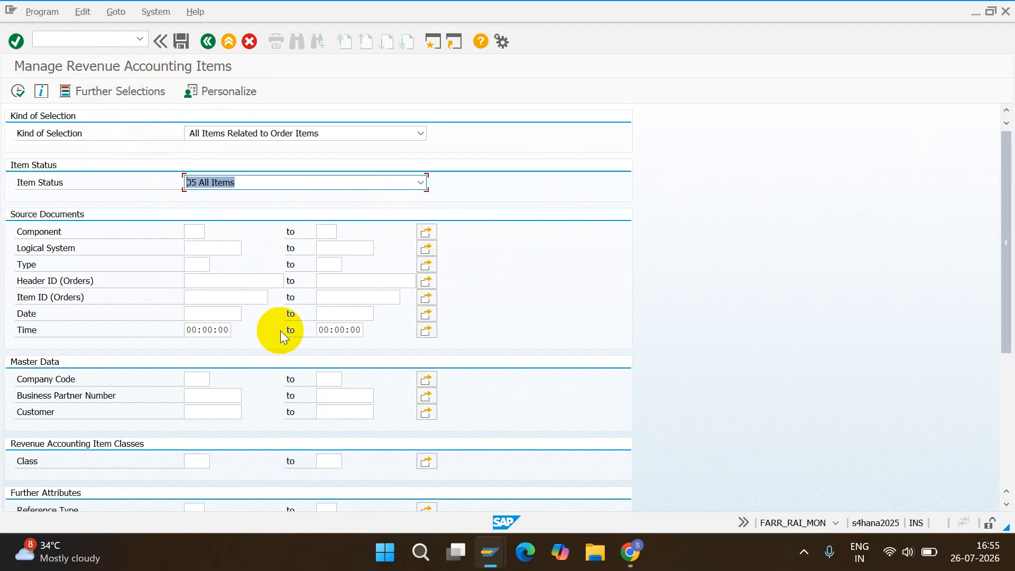
left_click(199, 378)
type("RAR2")
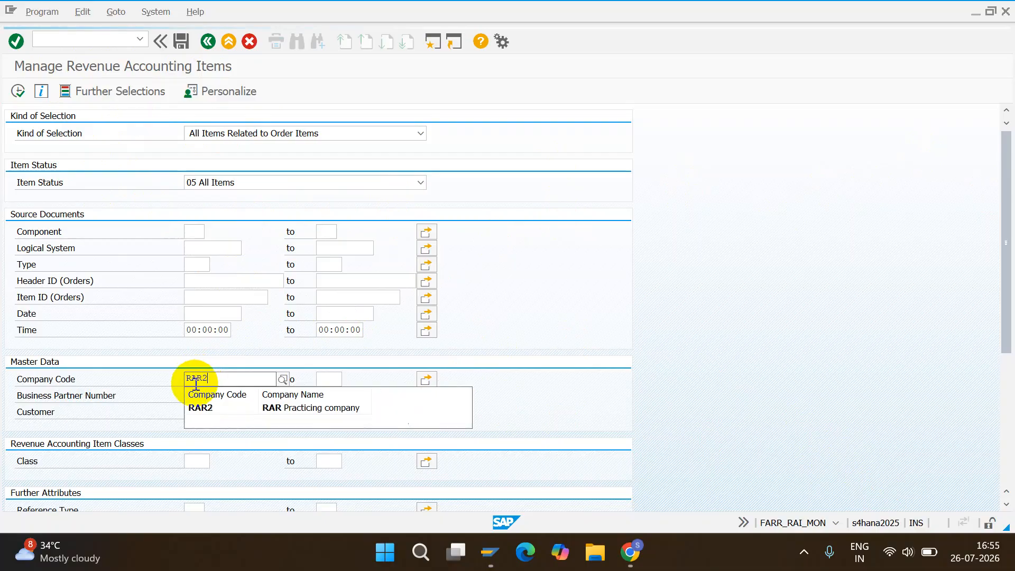
left_click(210, 406)
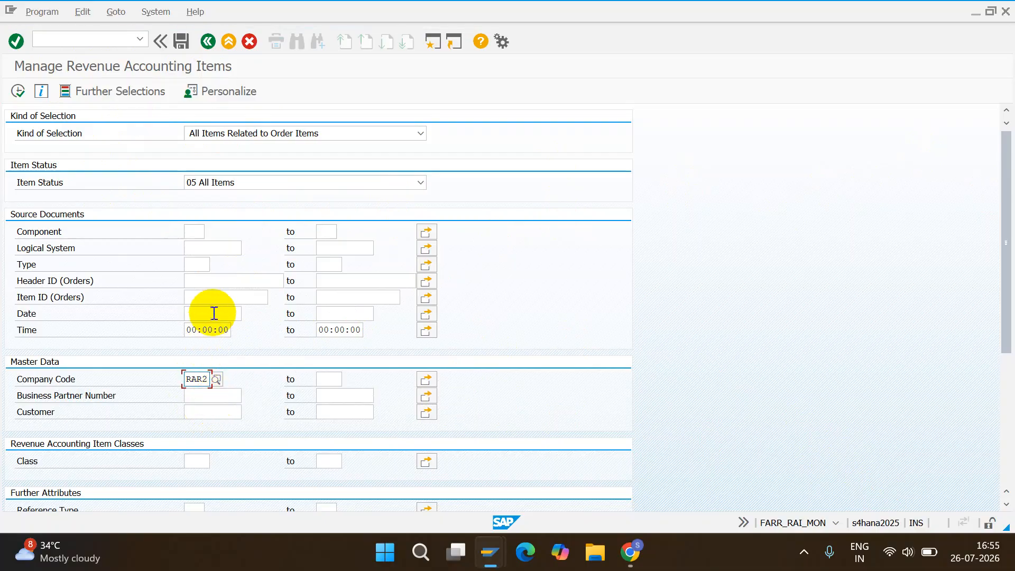
left_click(226, 287)
key("ctrl+v")
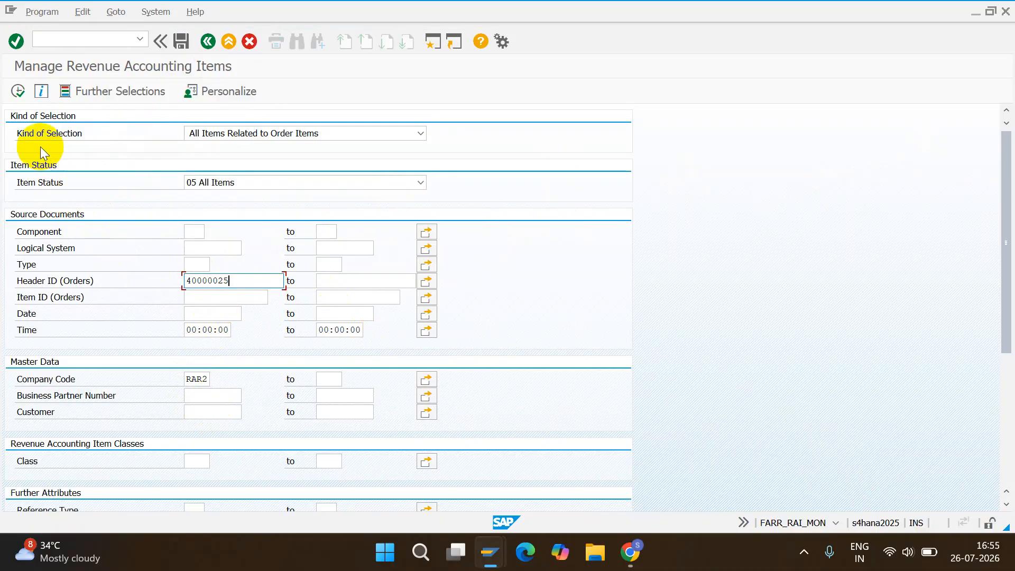
left_click(19, 98)
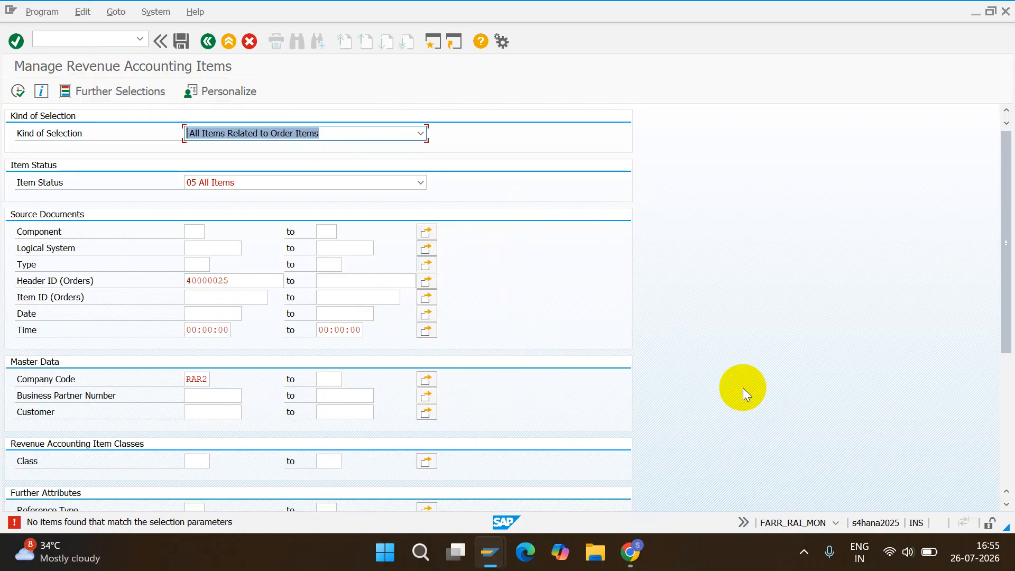
Switch to the Fiori launchpad in Chrome and open the non-classic Manage Revenue Accounting Items app from its home page.
key("alt+Tab")
key("alt+Tab")
key("alt+Tab")
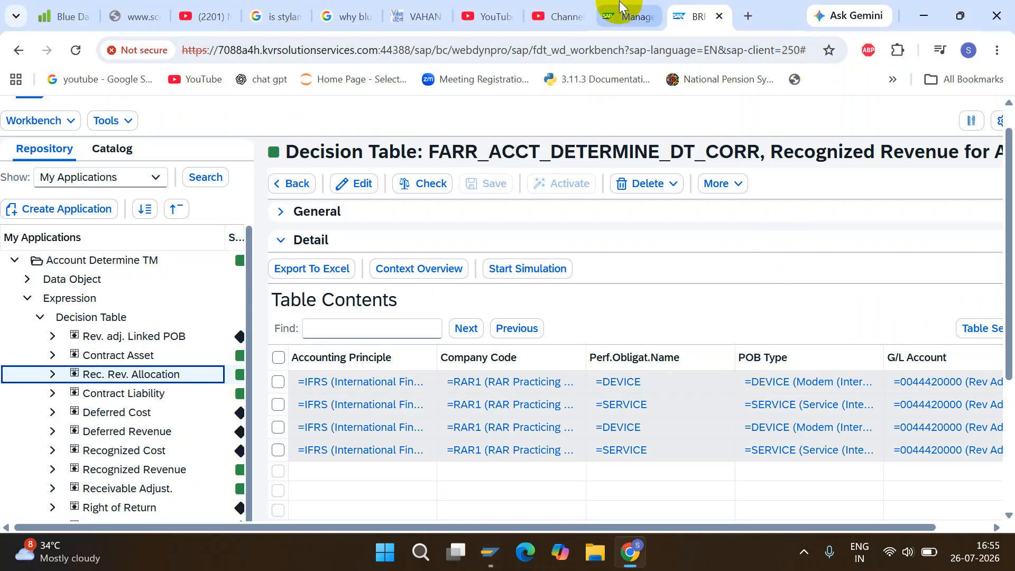
left_click(632, 16)
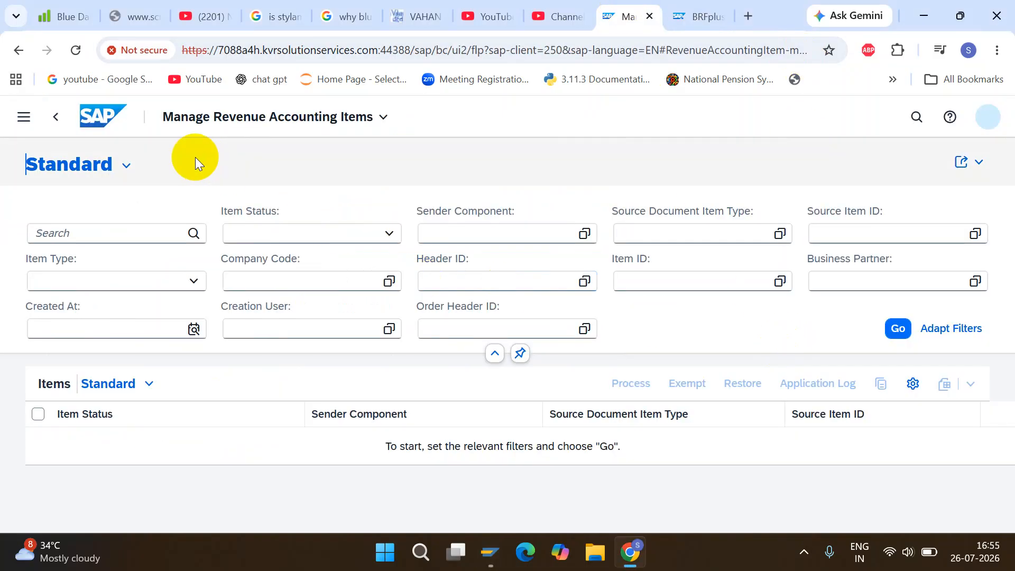
left_click(62, 121)
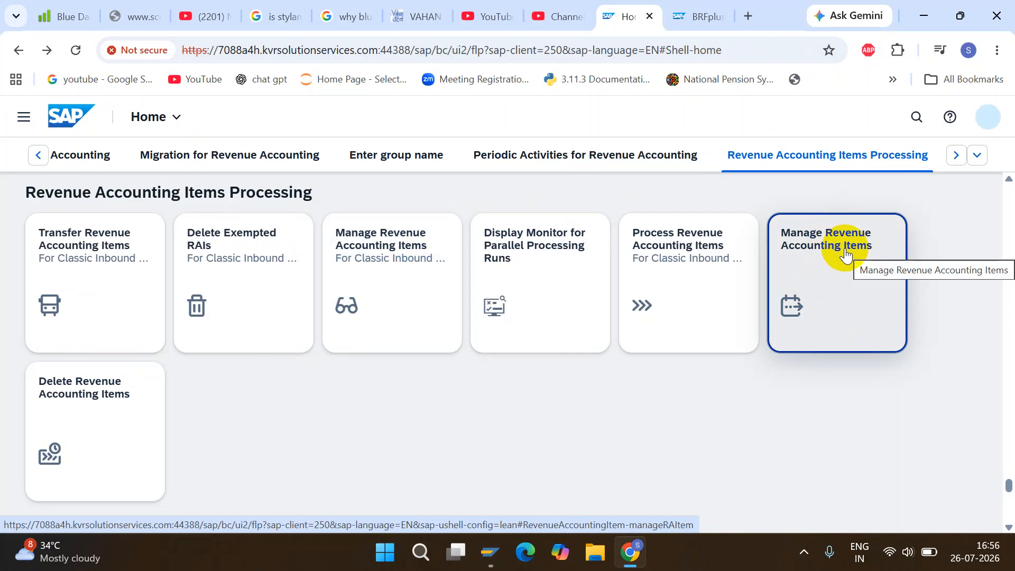
left_click(833, 274)
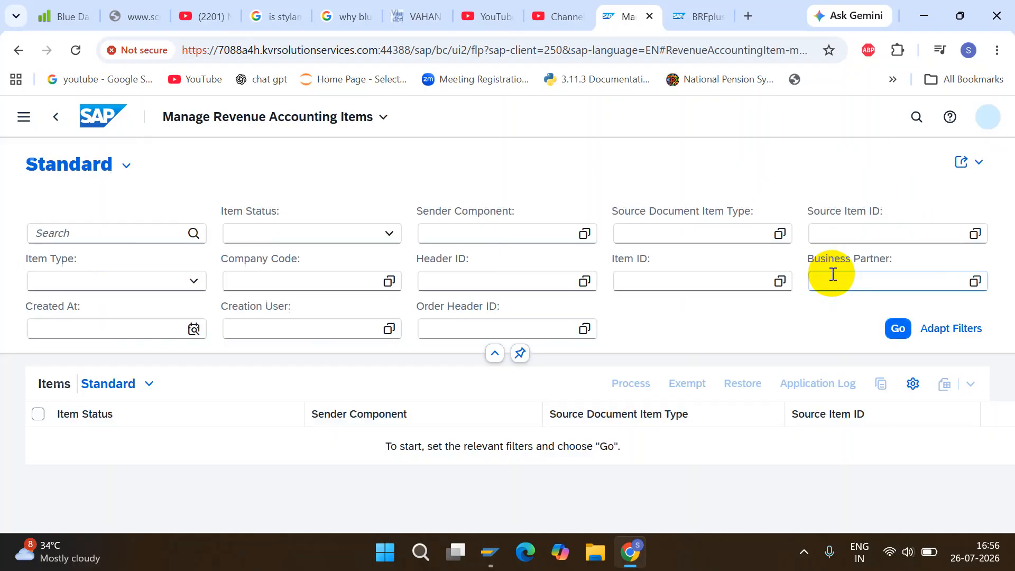
Search the revenue accounting items by company code RAR2 and the copied contract number as header ID.
left_click(309, 274)
type("RAR2 (RAR Practi...")
key("Escape")
type("2")
left_click(487, 281)
key("ctrl+v")
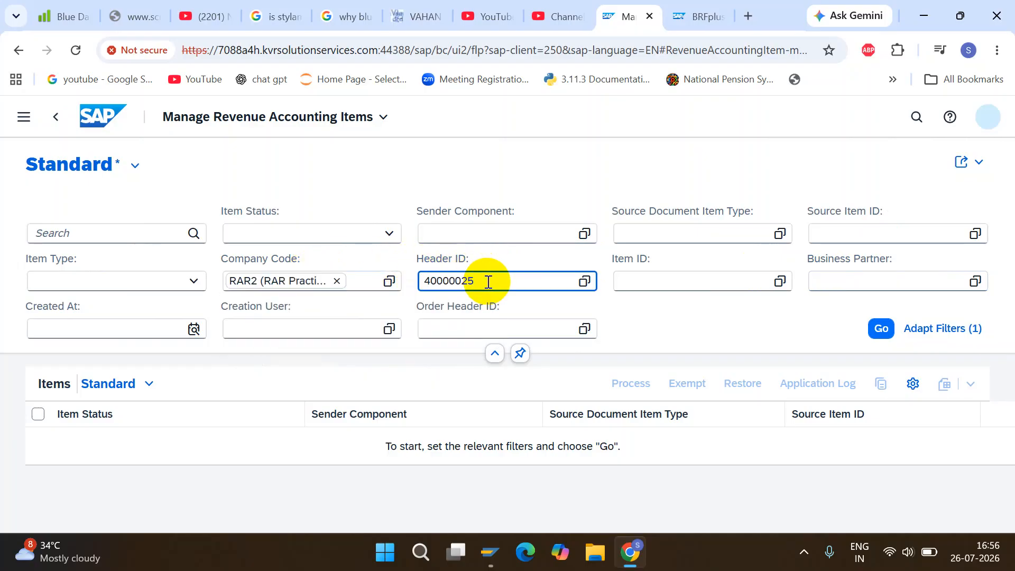
left_click(878, 329)
left_click(878, 330)
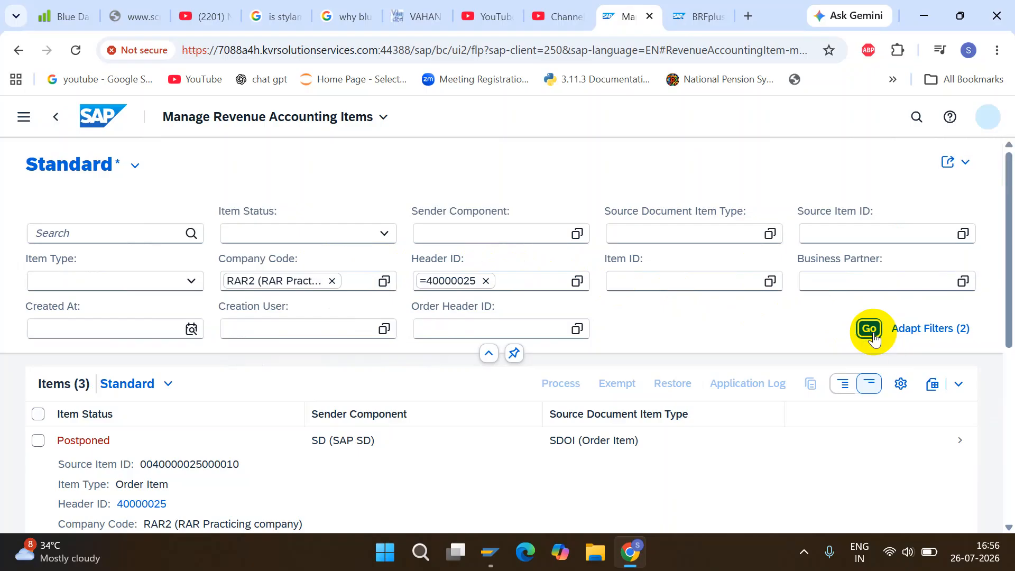
Examine the status and type of each item listed for the contract, and check the available item status filter options.
left_click_drag(1011, 275, 1011, 304)
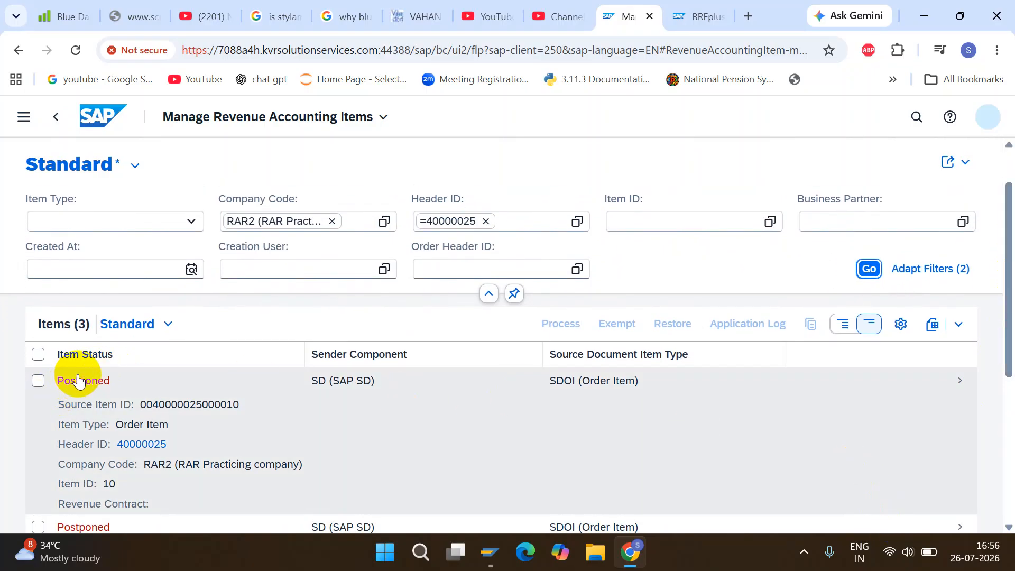
left_click_drag(1008, 292, 1008, 308)
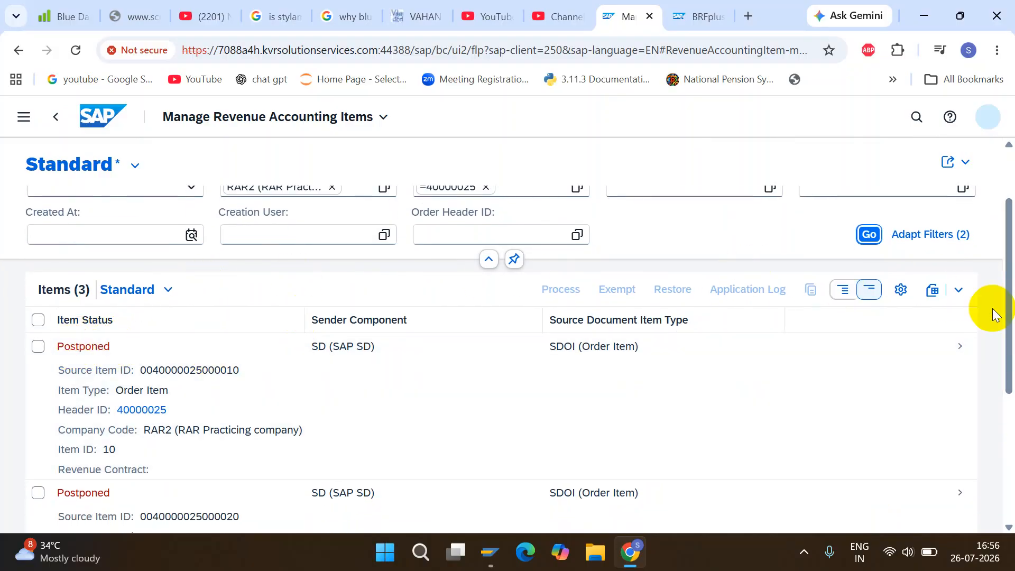
left_click_drag(1008, 286, 1012, 312)
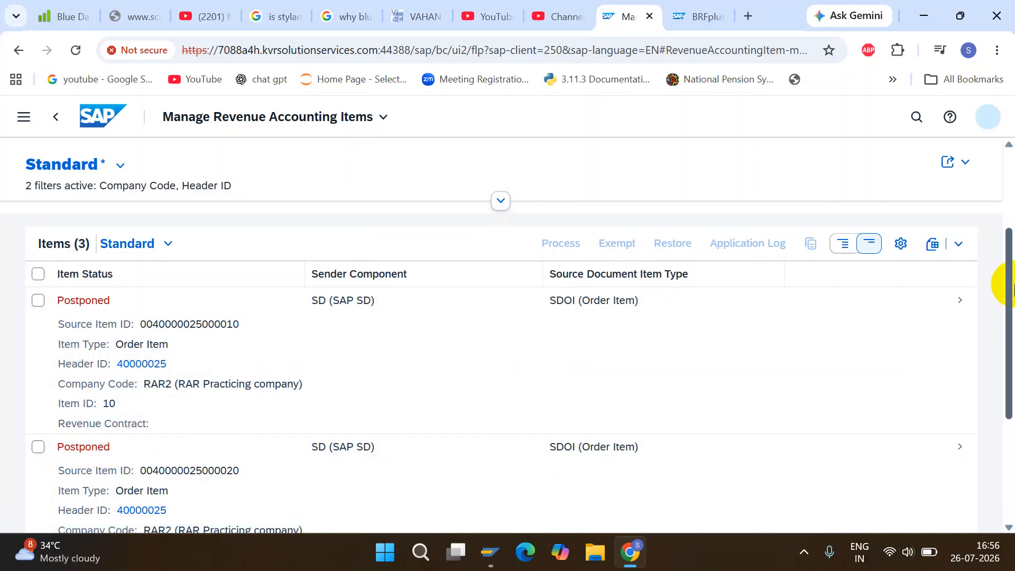
scroll(230, 376, "down", 3)
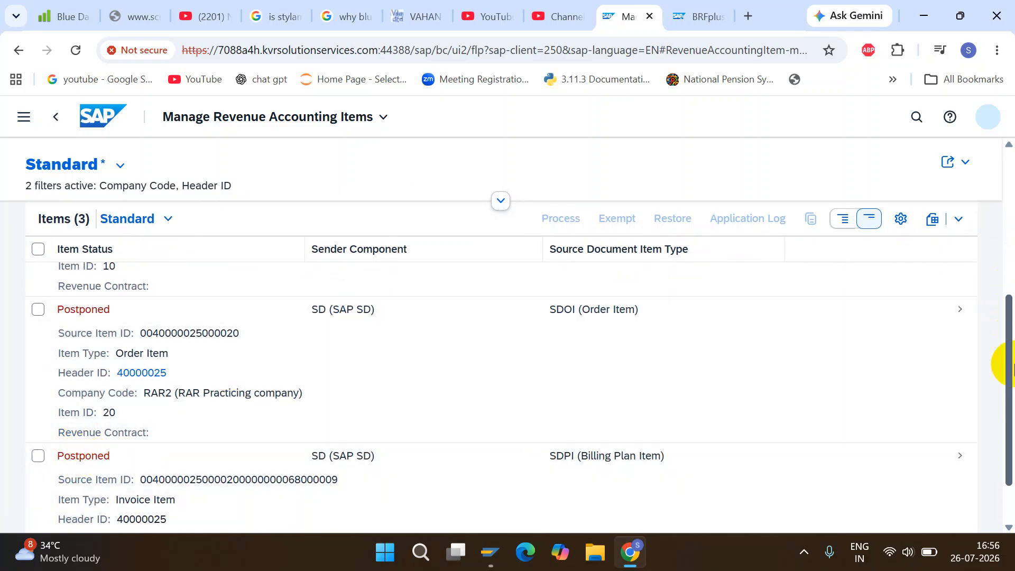
left_click_drag(1012, 367, 1012, 278)
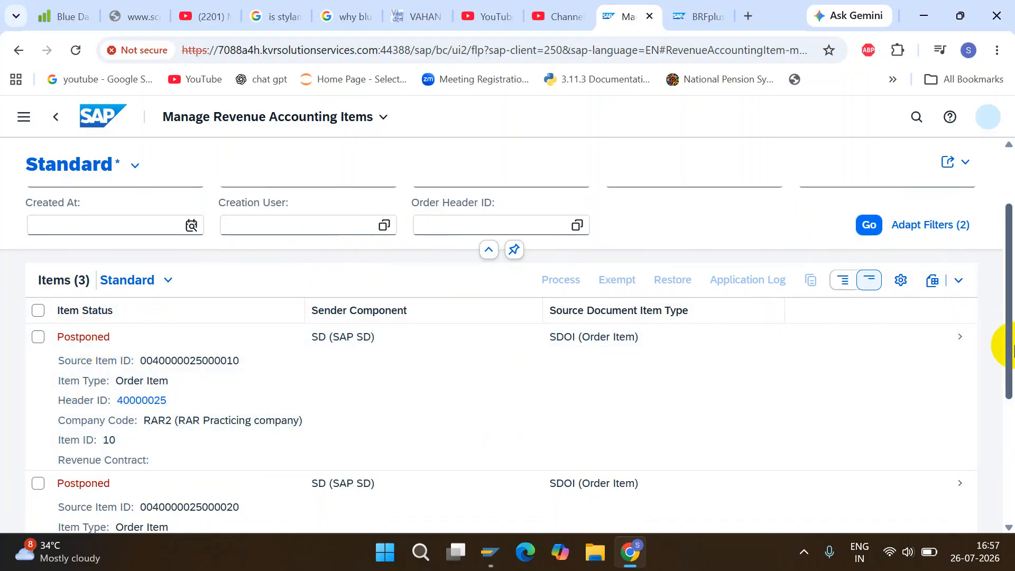
scroll(1011, 316, "up", 2)
scroll(1011, 316, "up", 1)
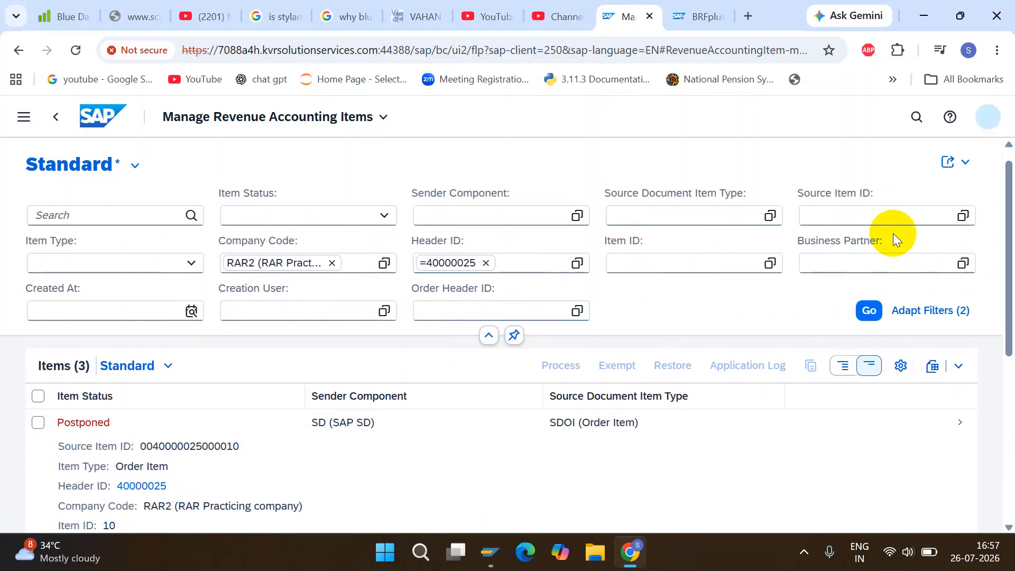
left_click(383, 220)
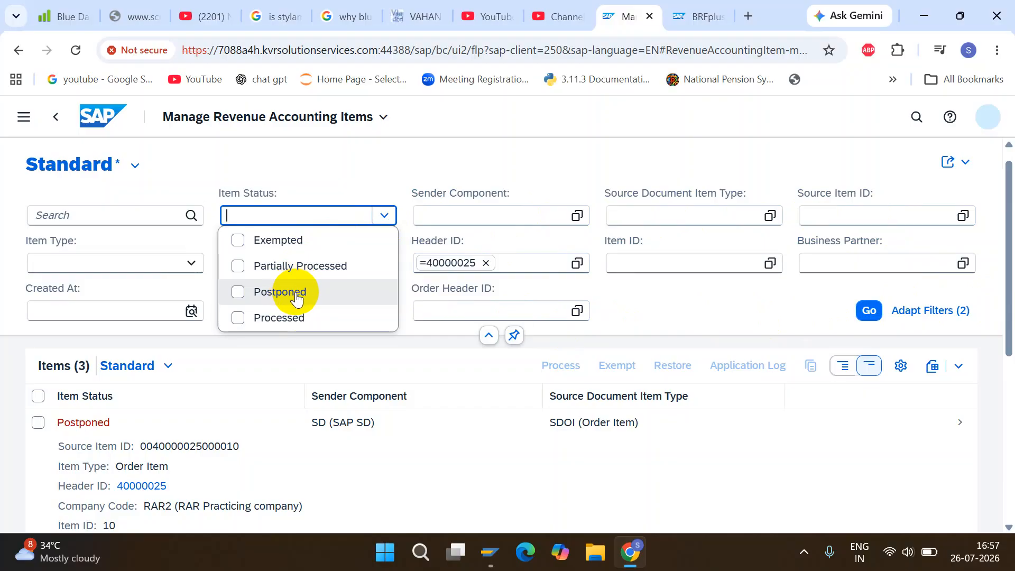
left_click(648, 300)
Open the details of the order item with item ID 10 and display its application log.
scroll(1010, 262, "down", 1)
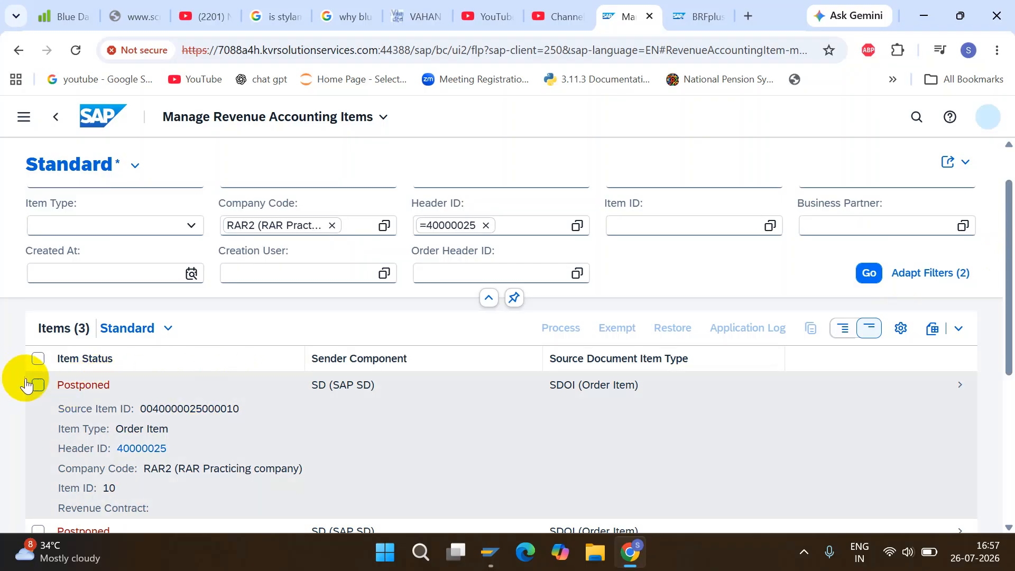
left_click(38, 385)
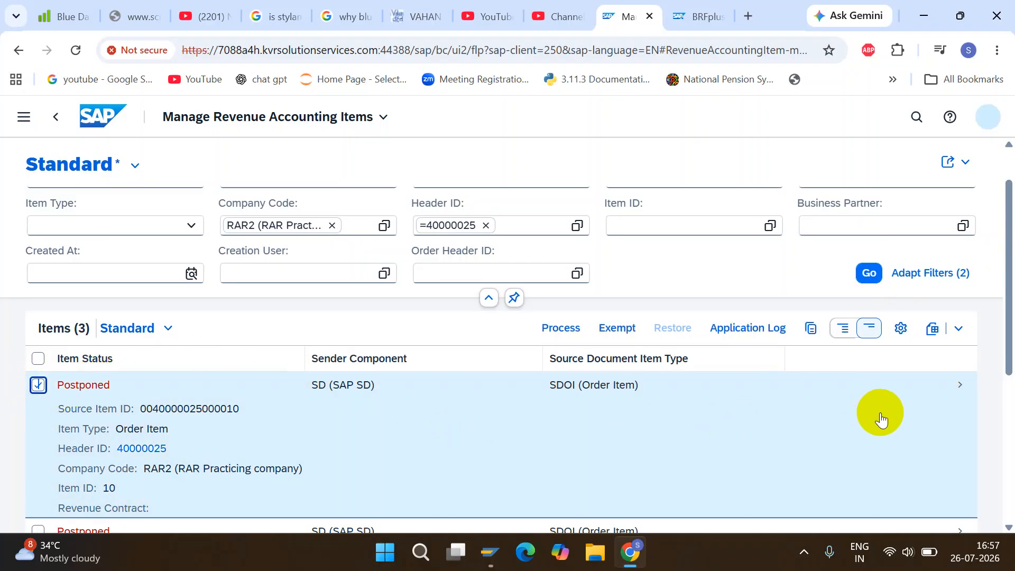
left_click(959, 391)
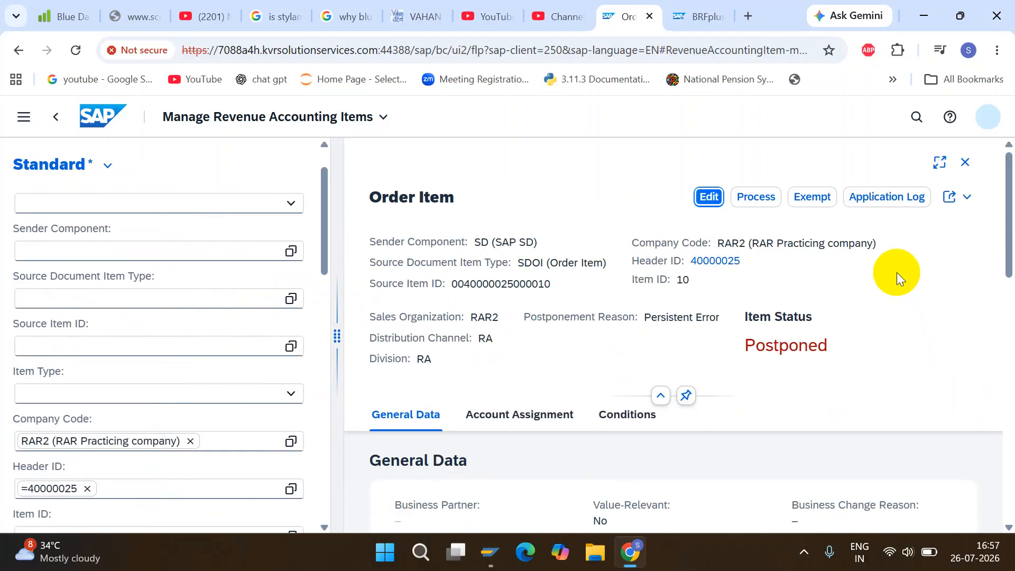
left_click(893, 199)
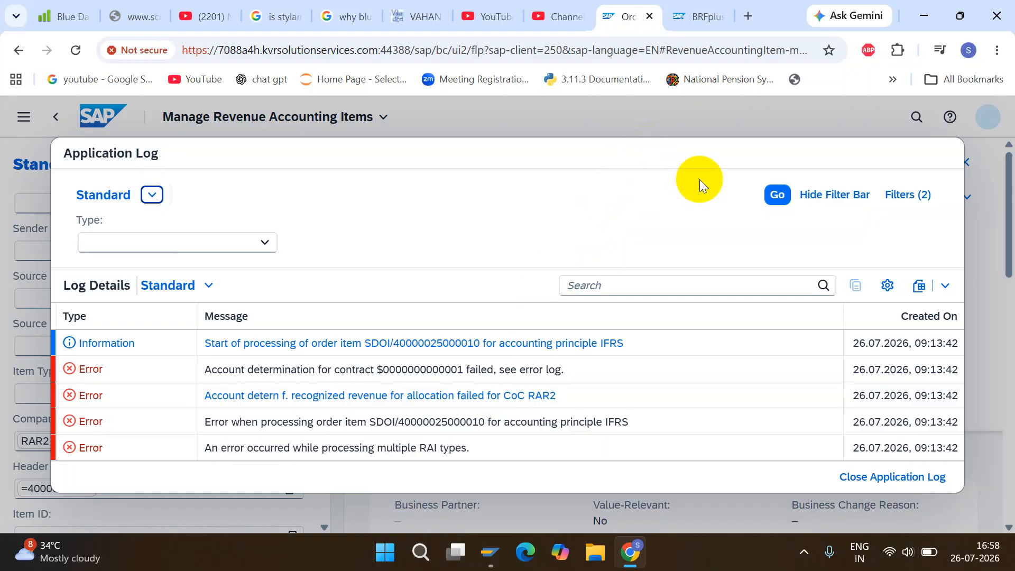
Switch to the BRFplus workbench and set the company code to RAR2 in the third and fourth rows of the Rec. Rev. Allocation decision table.
left_click(687, 23)
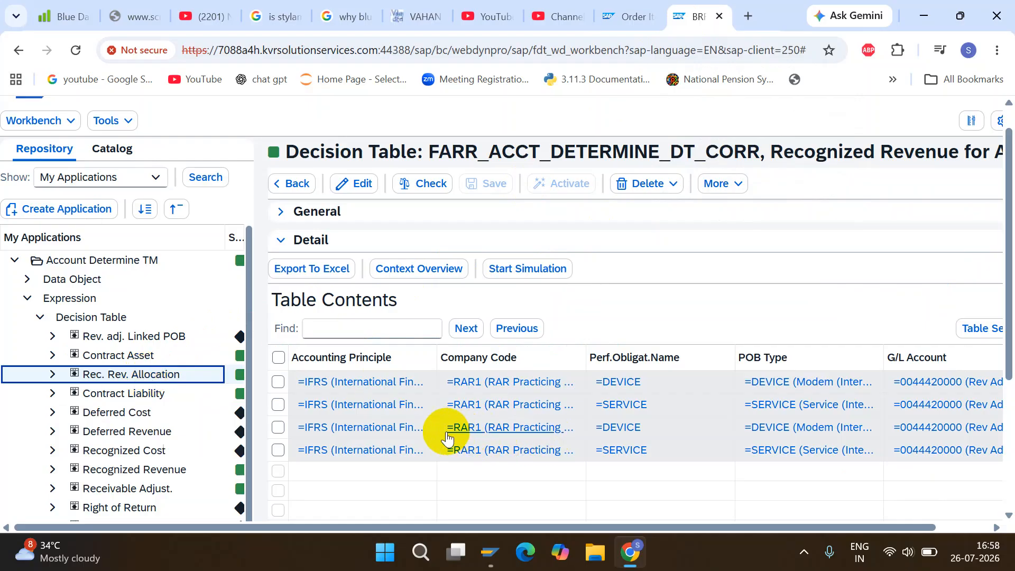
scroll(994, 344, "down", 1)
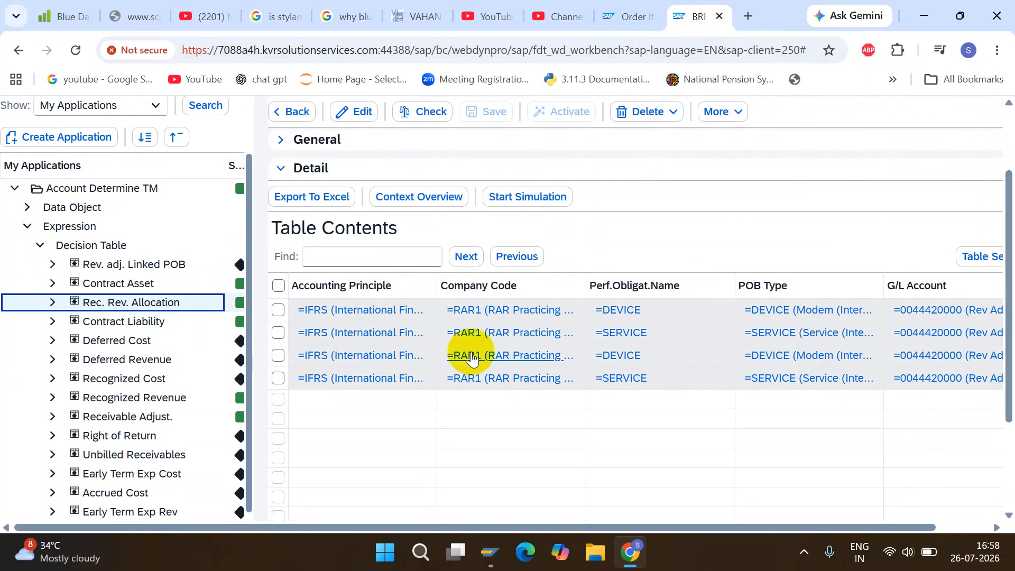
left_click(355, 115)
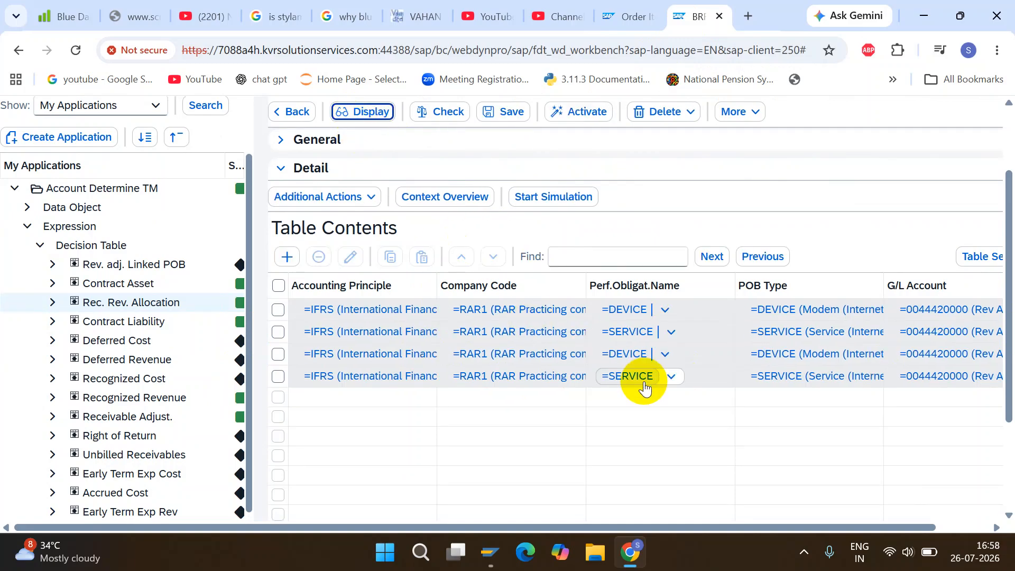
left_click(509, 361)
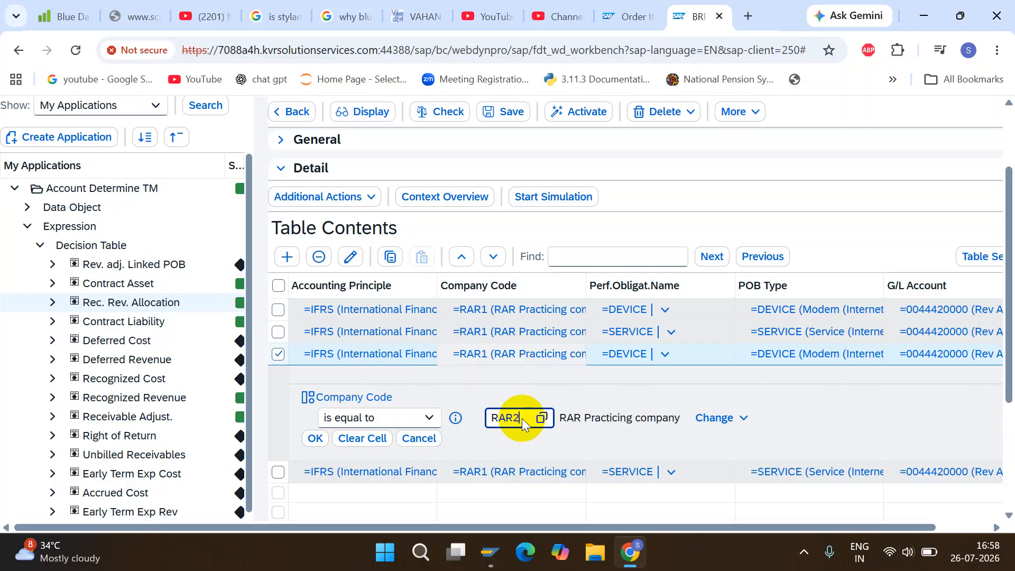
left_click(314, 438)
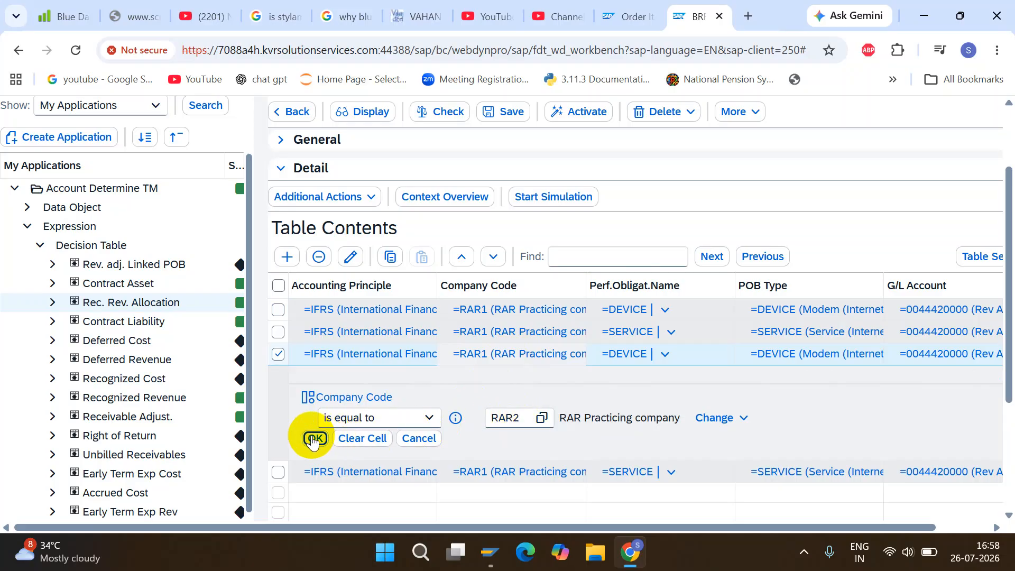
left_click(492, 384)
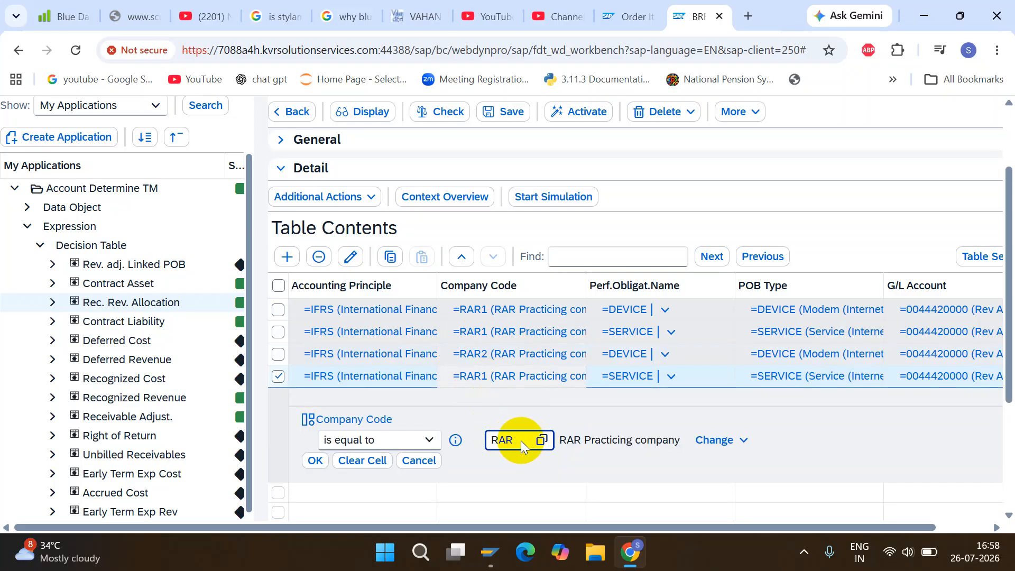
left_click(315, 460)
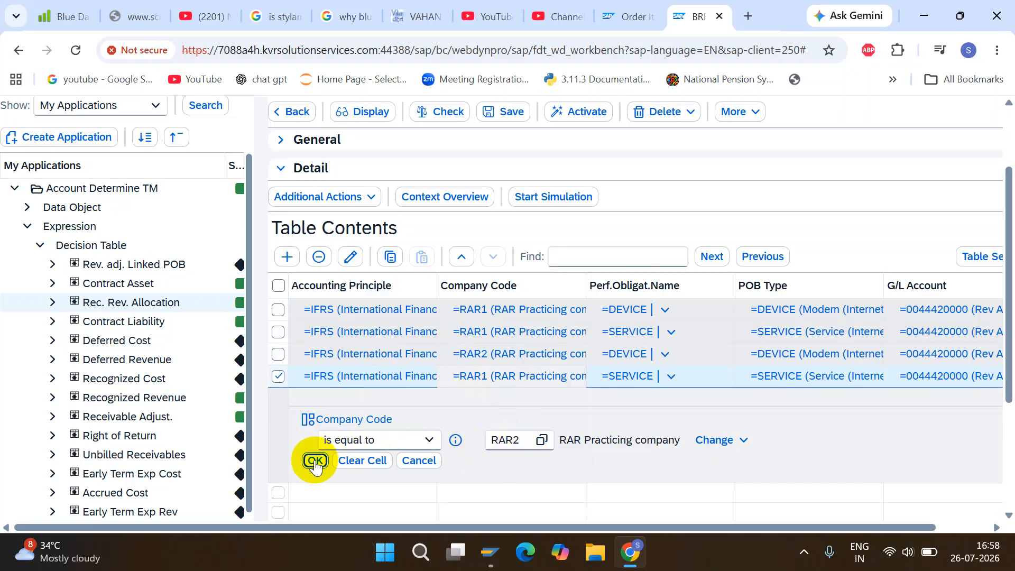
Check, save and activate the Rec. Rev. Allocation decision table, confirming the activation.
left_click_drag(1008, 295, 999, 157)
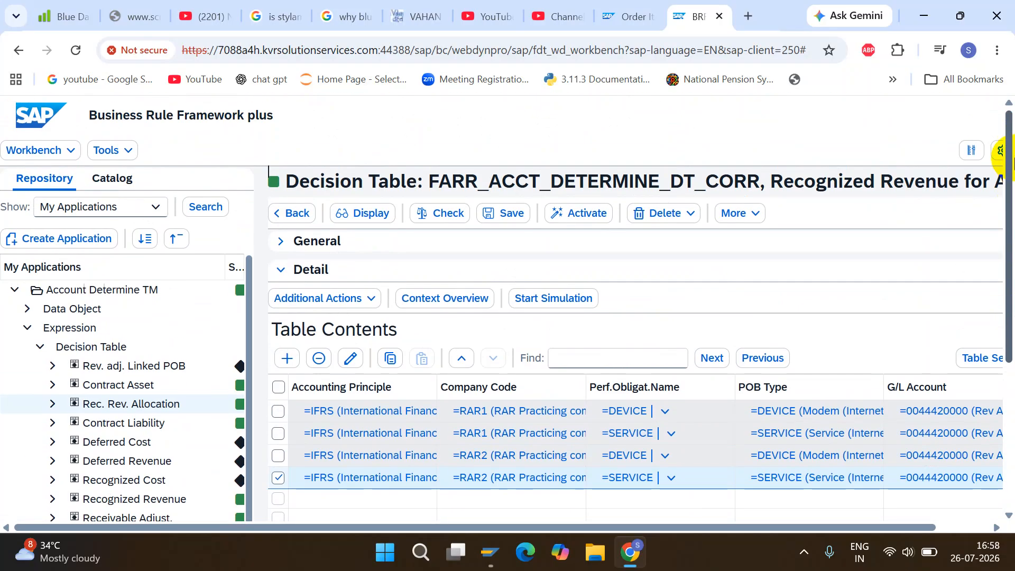
left_click(456, 224)
left_click(498, 221)
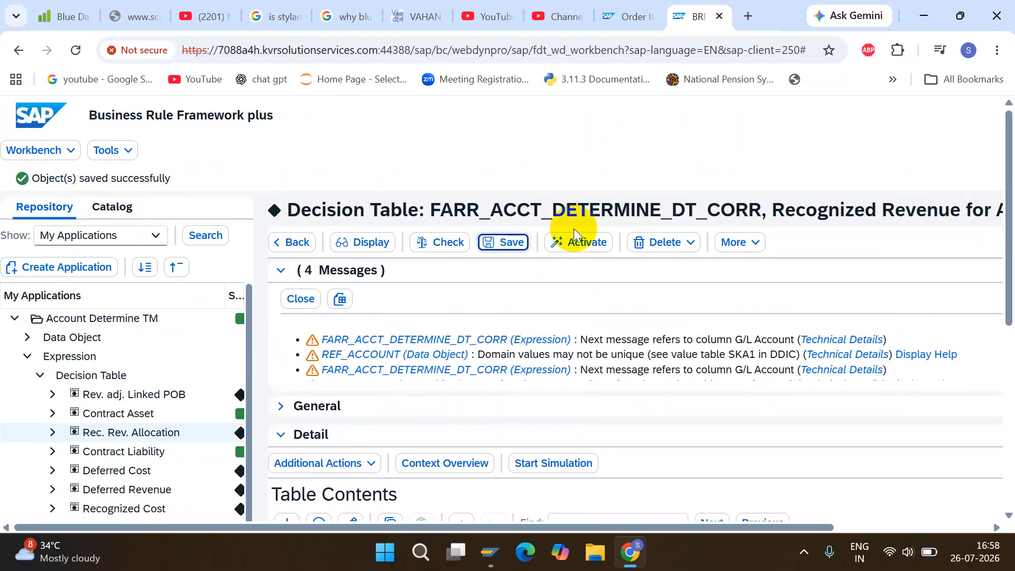
left_click(560, 247)
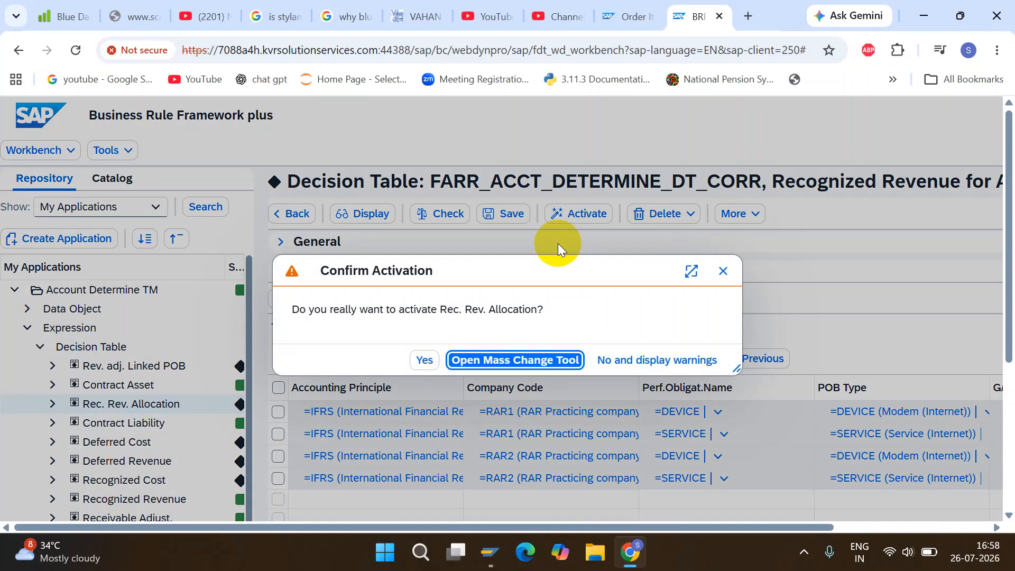
left_click(419, 363)
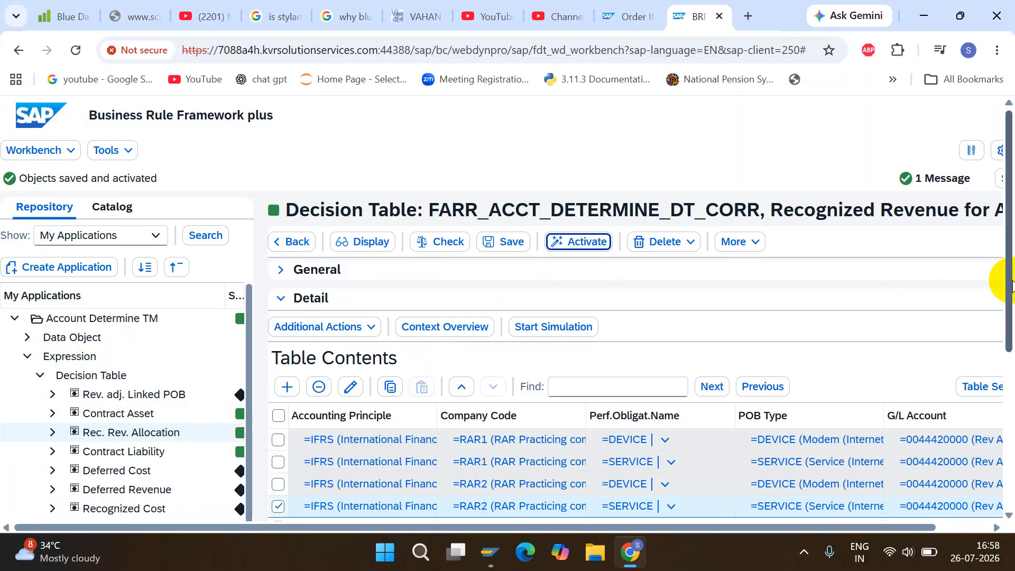
Review the G/L accounts assigned to the RAR1 and RAR2 rows of the decision table.
scroll(1011, 285, "down", 3)
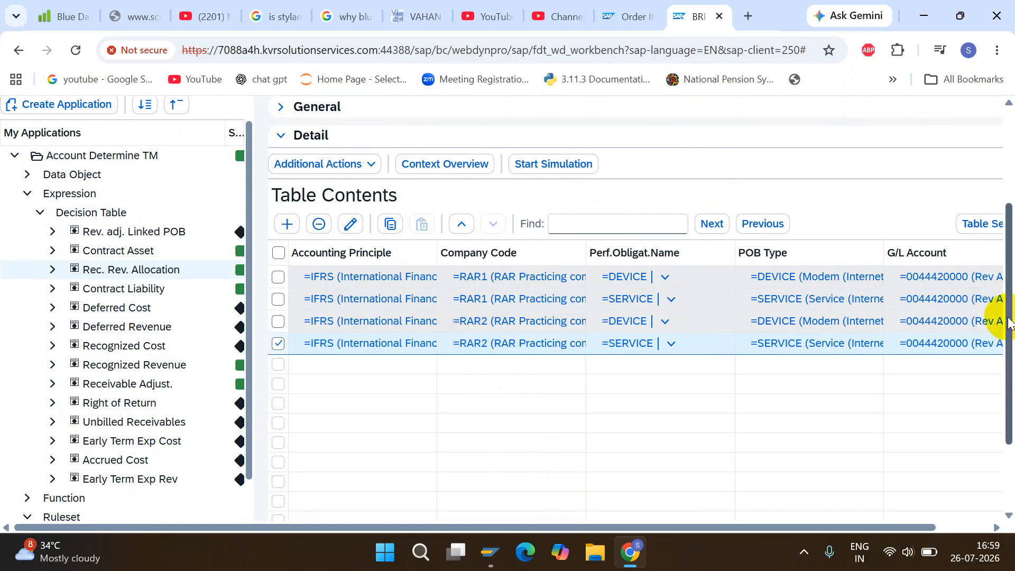
left_click_drag(1010, 323, 1000, 389)
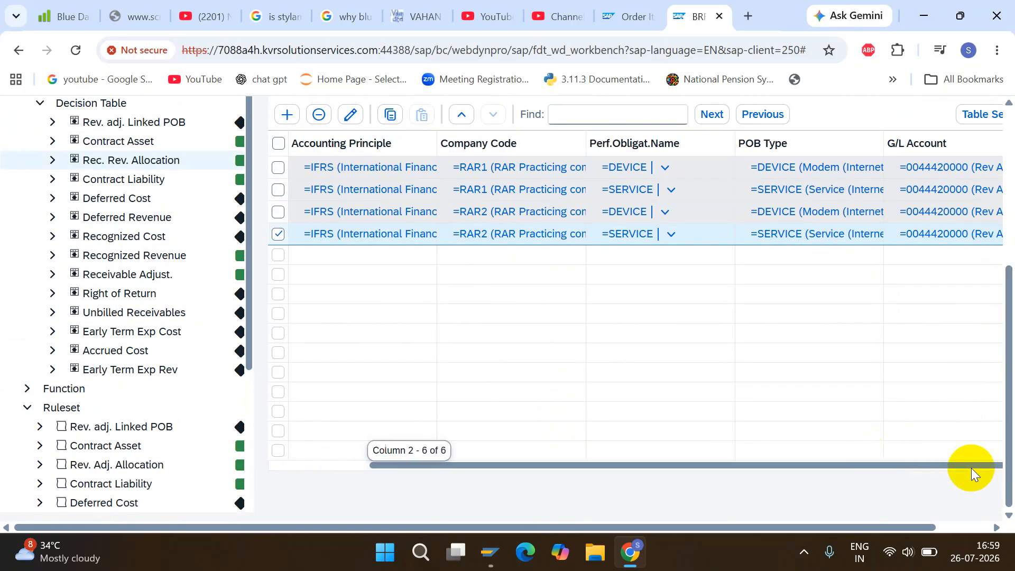
left_click_drag(964, 472, 995, 472)
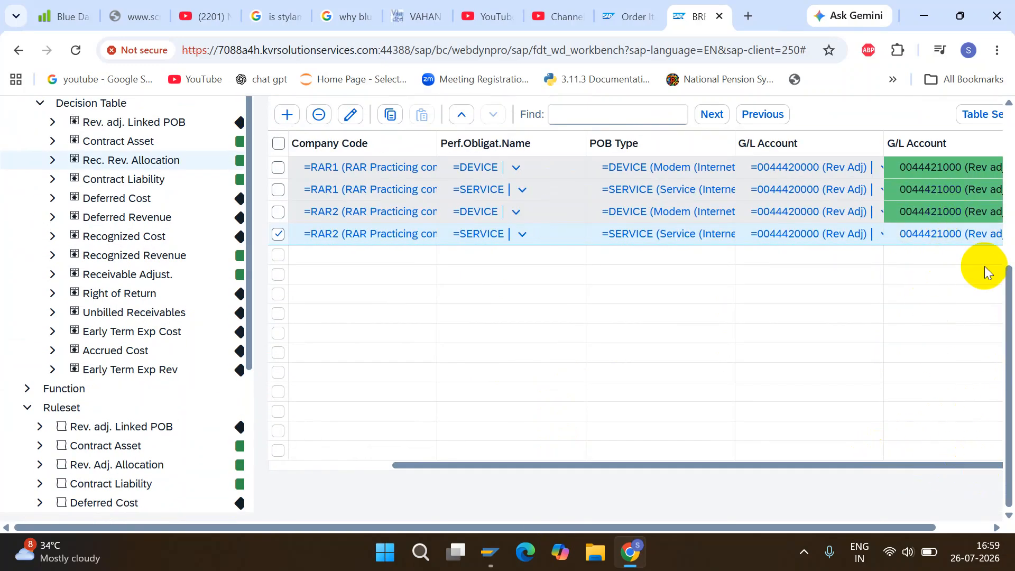
left_click_drag(1004, 295, 1004, 150)
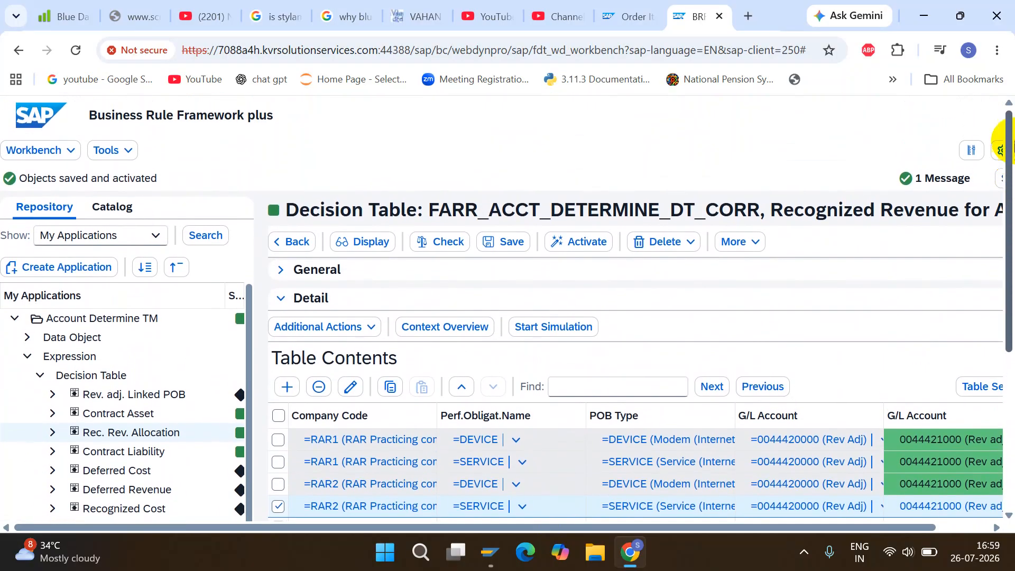
Return to Manage Revenue Accounting Items, close the application log and process all listed items of the contract together.
left_click(639, 9)
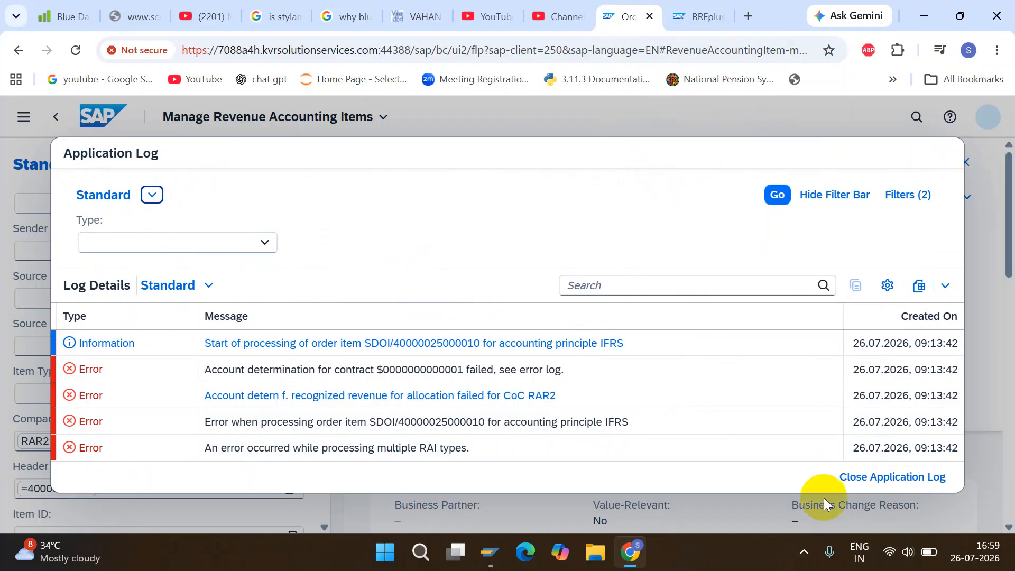
left_click(854, 476)
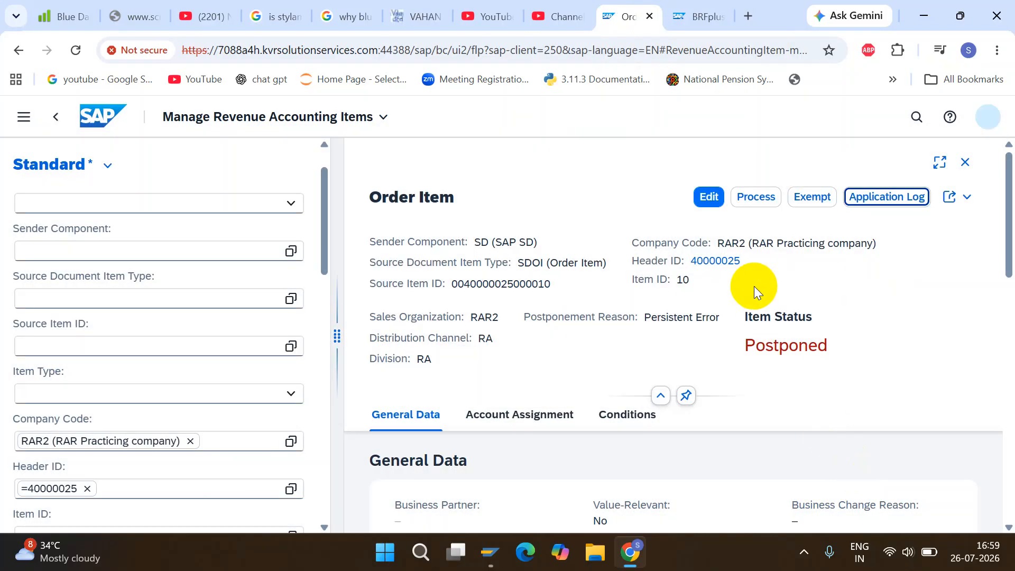
left_click(57, 120)
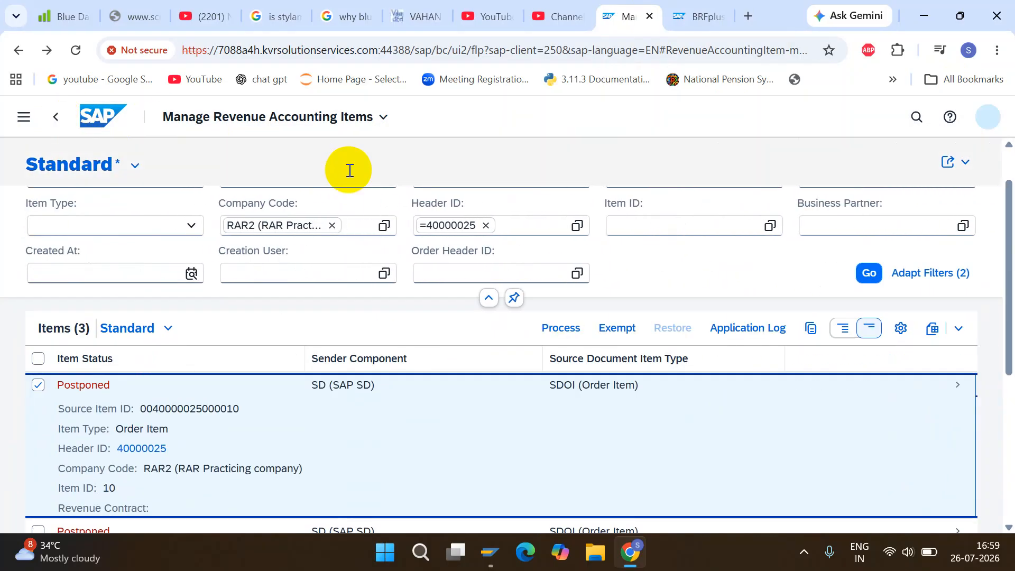
left_click(38, 359)
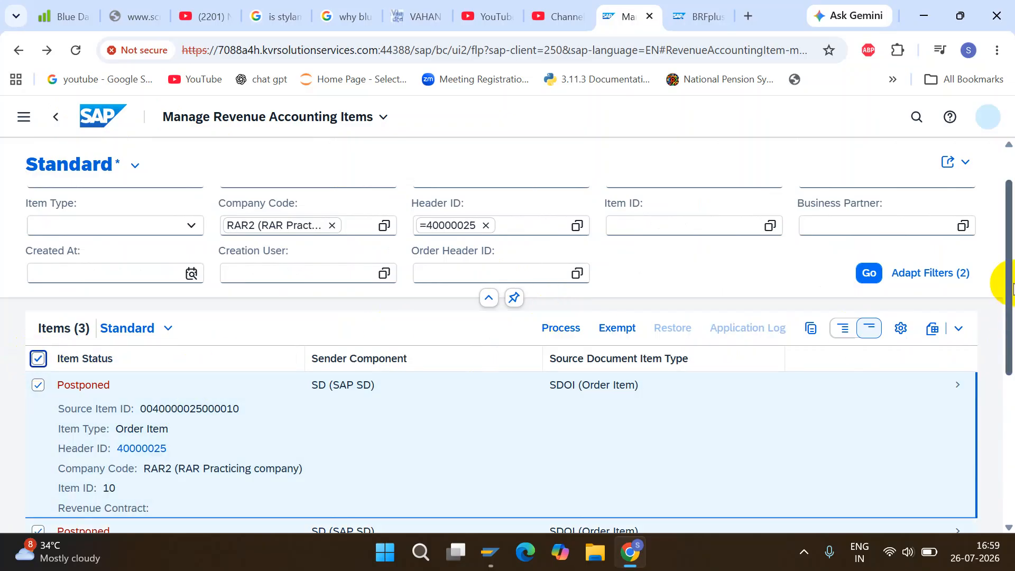
scroll(1012, 288, "down", 1)
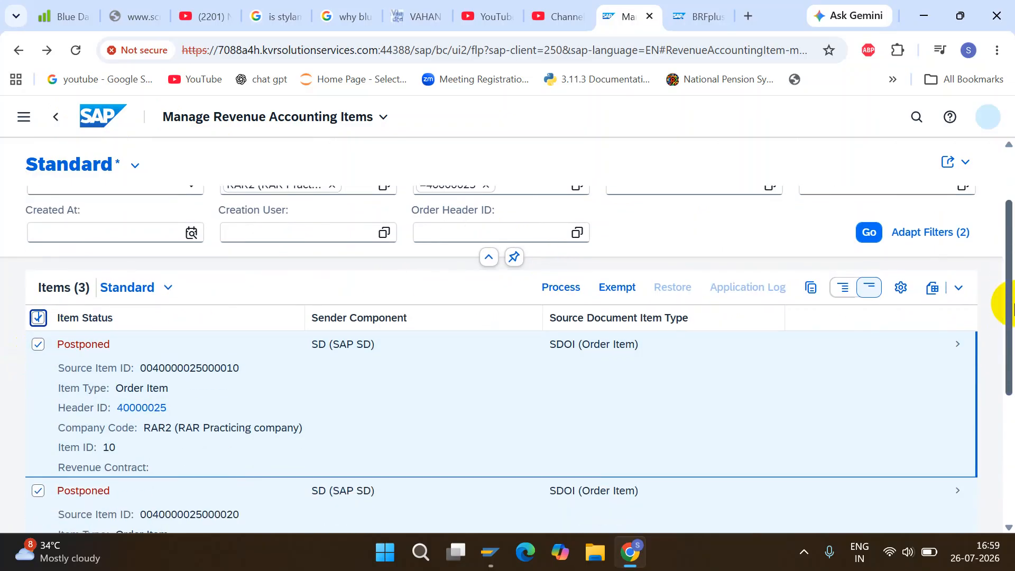
left_click(560, 300)
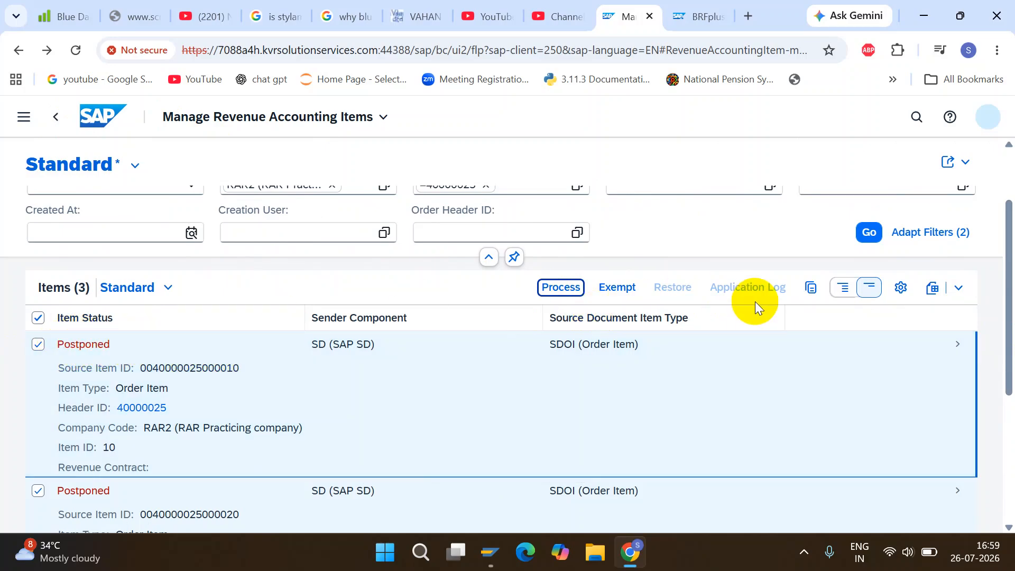
Select only the order item with item ID 10, read its application log and close the log.
left_click(37, 318)
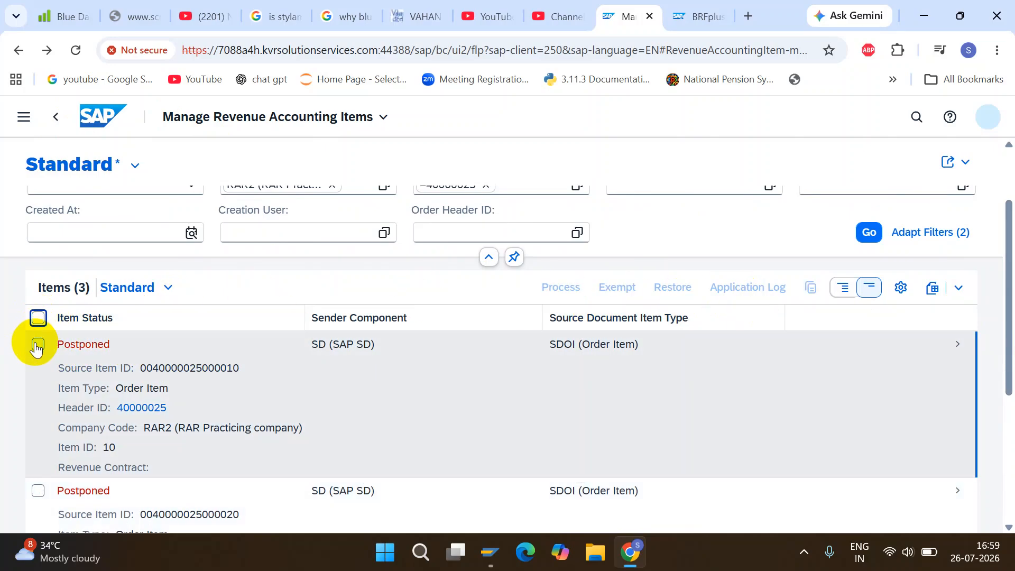
left_click(37, 345)
left_click(742, 291)
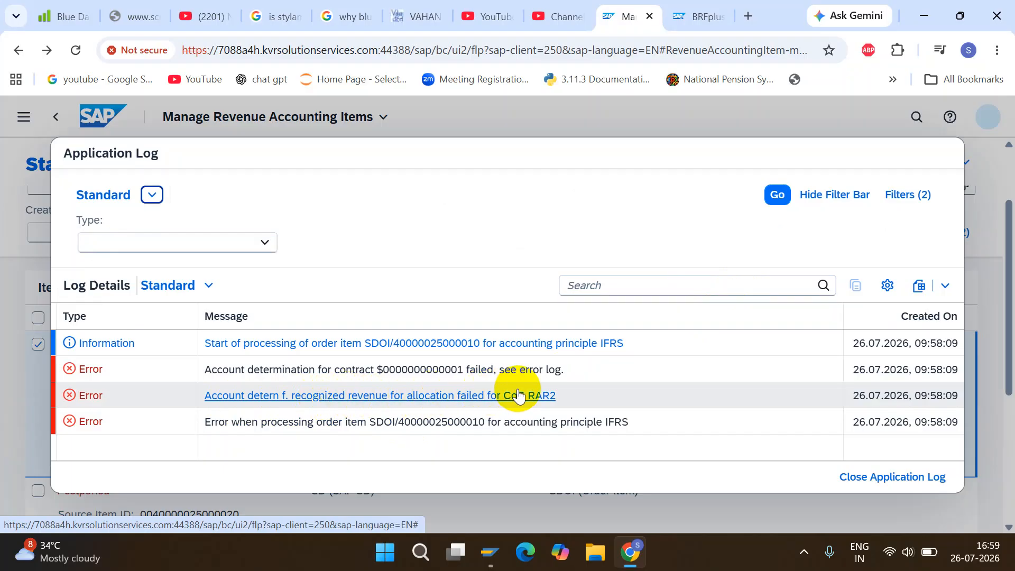
left_click(894, 477)
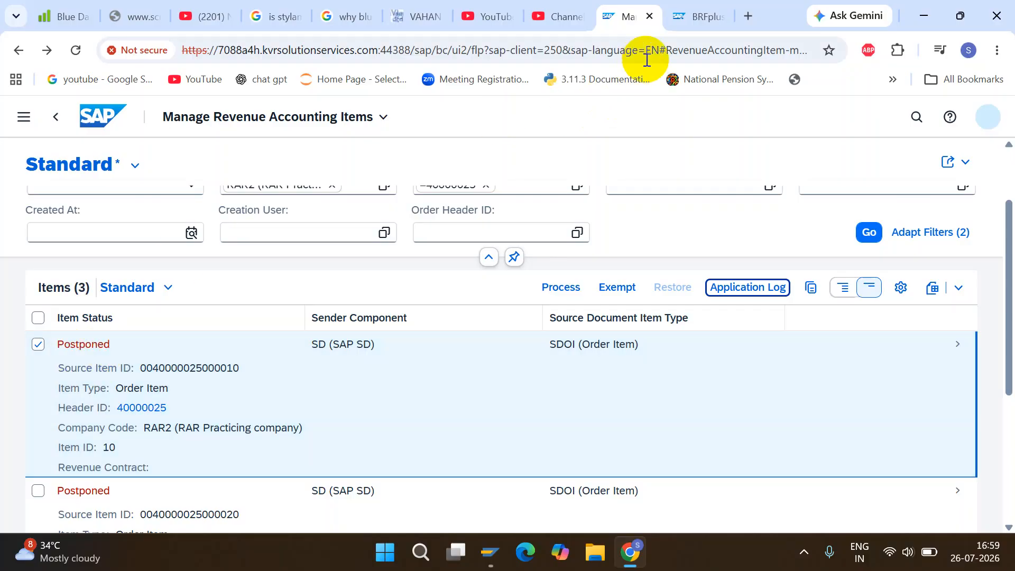
Switch back to BRFplus and examine the header and rules of the Recognized Revenue ruleset.
left_click(684, 17)
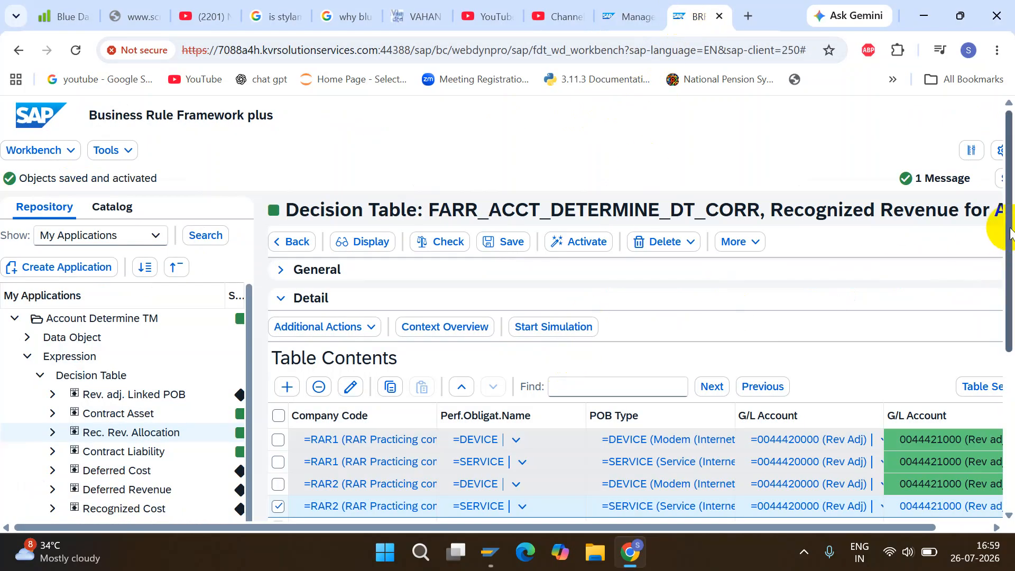
scroll(1010, 232, "down", 3)
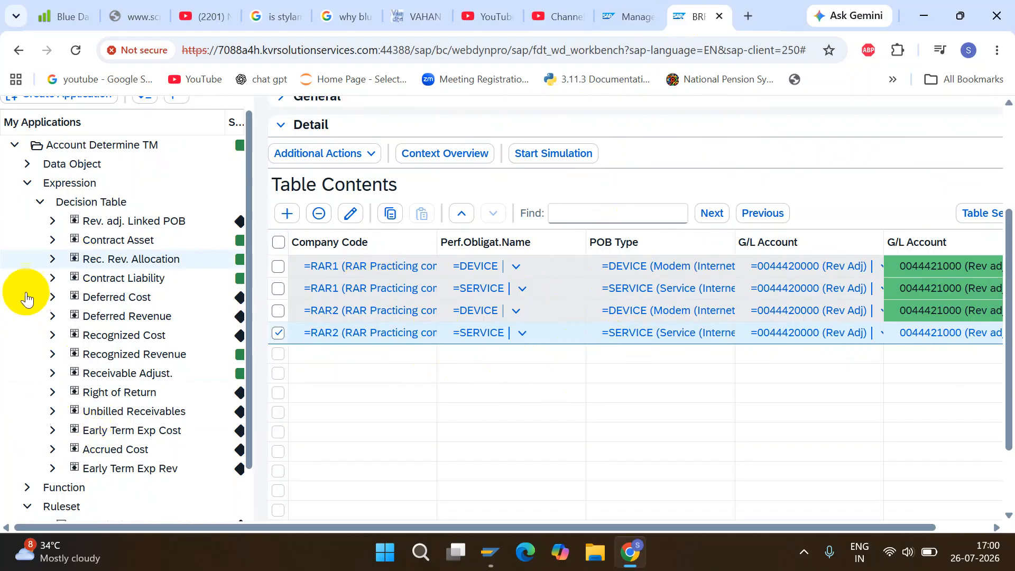
left_click(39, 204)
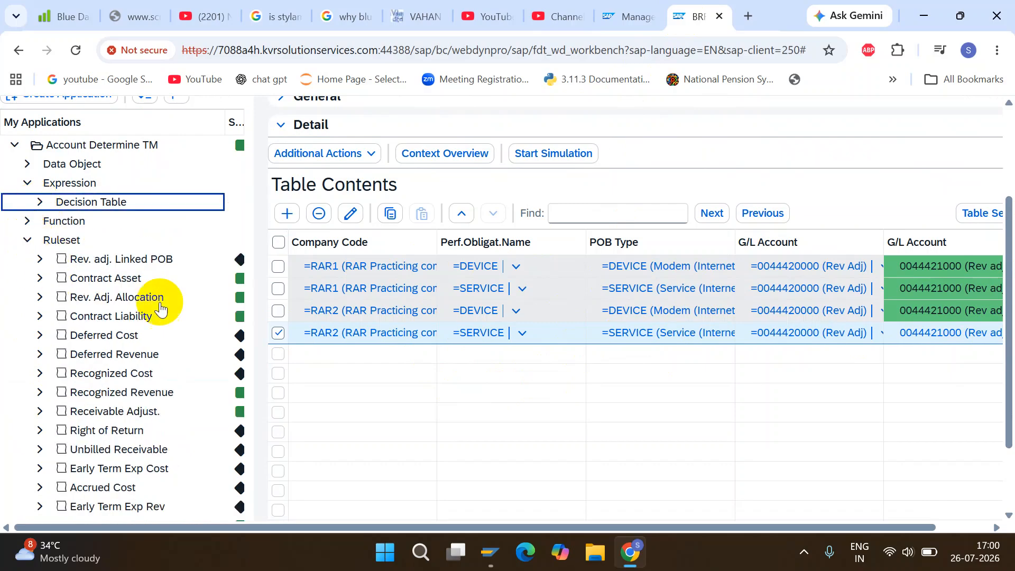
left_click(118, 396)
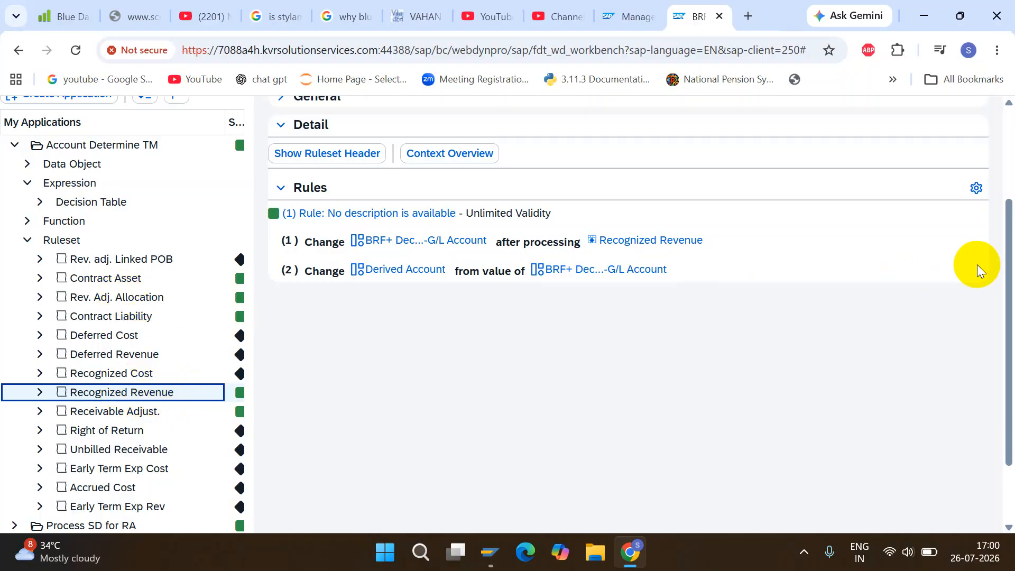
left_click_drag(1004, 288, 1012, 221)
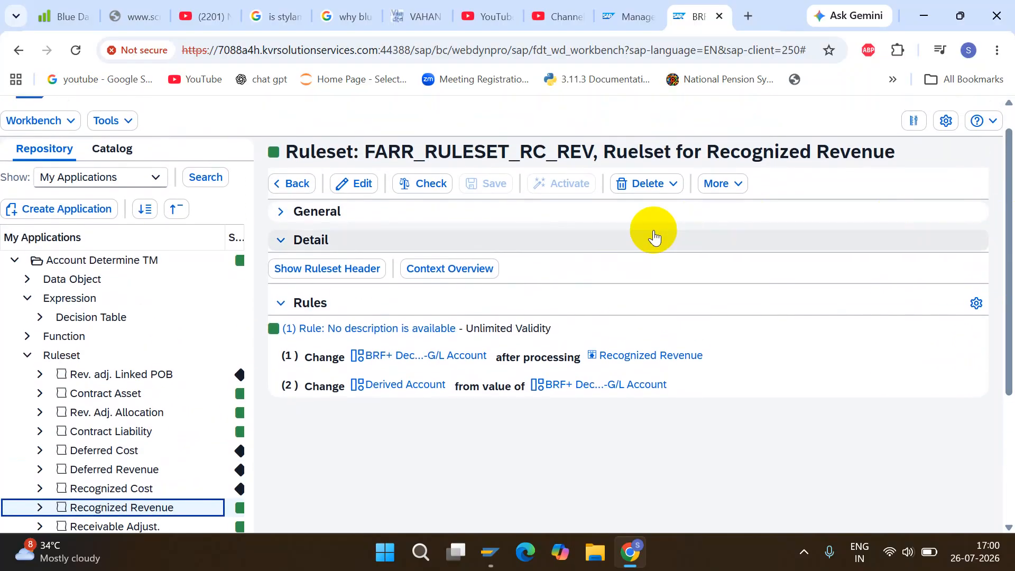
left_click(341, 269)
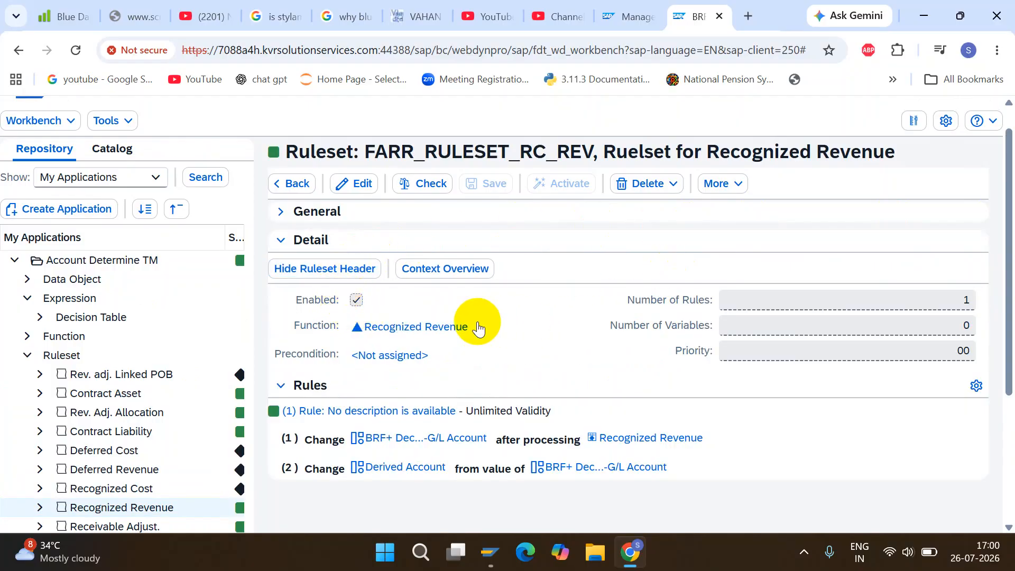
scroll(1009, 238, "down", 1)
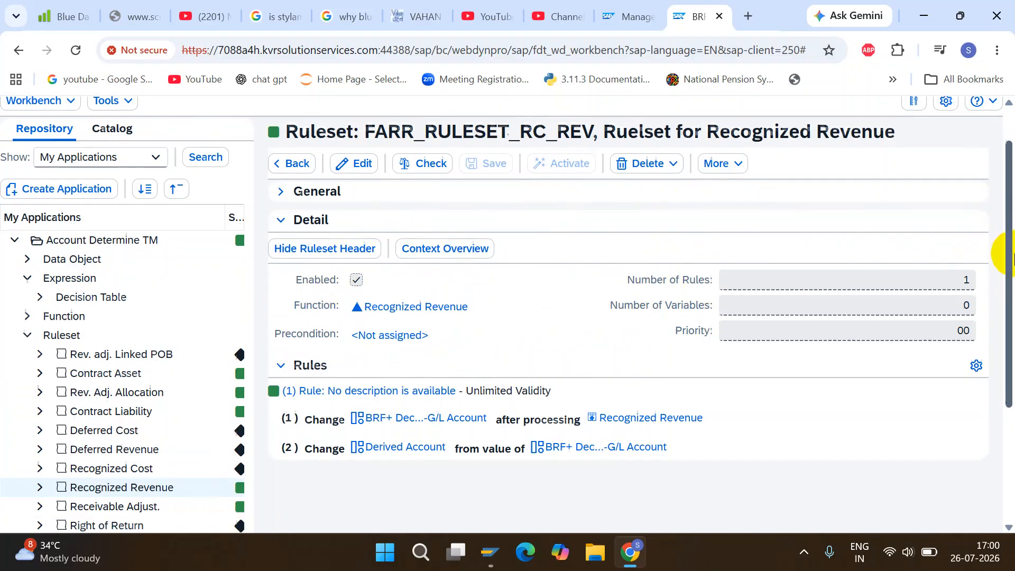
Enable the Rev. Adj. Allocation ruleset in edit mode, check it for errors and save it.
left_click(106, 343)
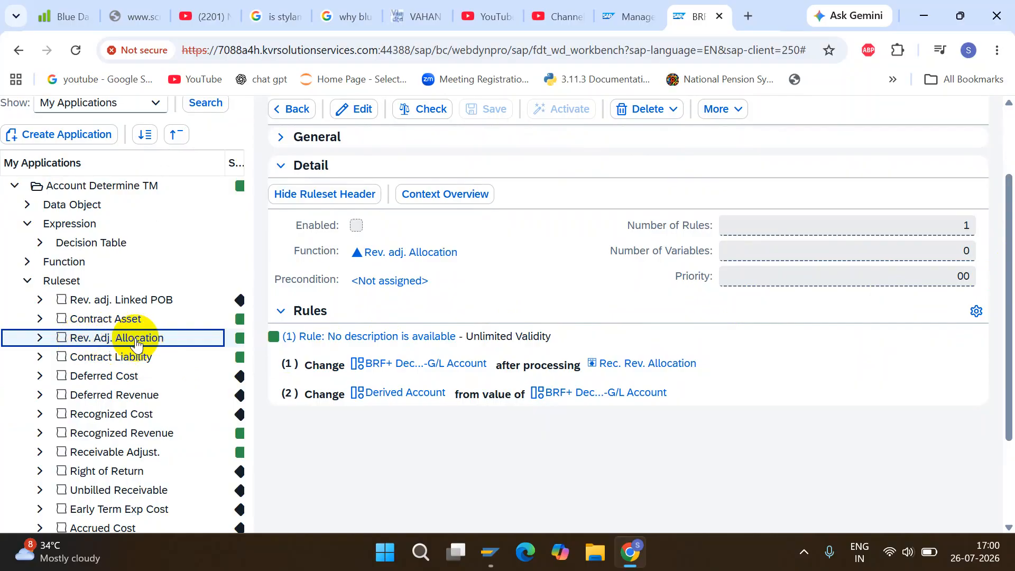
left_click_drag(1007, 249, 1008, 199)
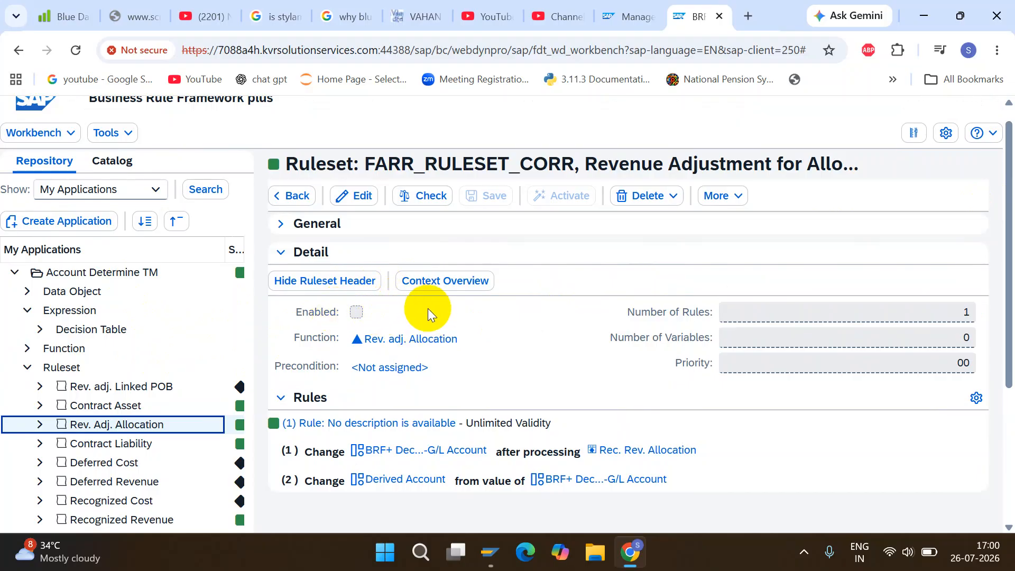
left_click(354, 204)
left_click(357, 313)
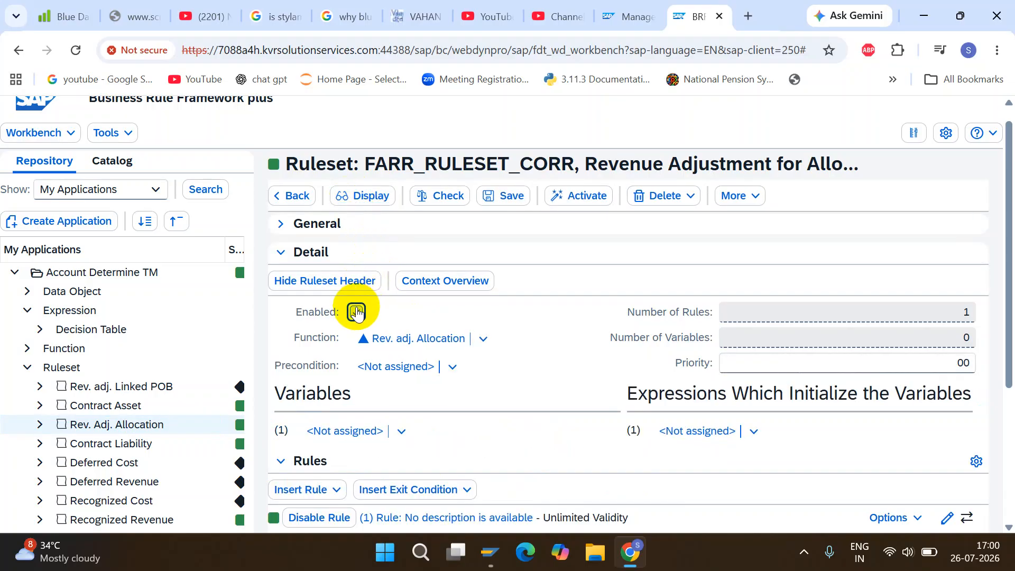
left_click(439, 200)
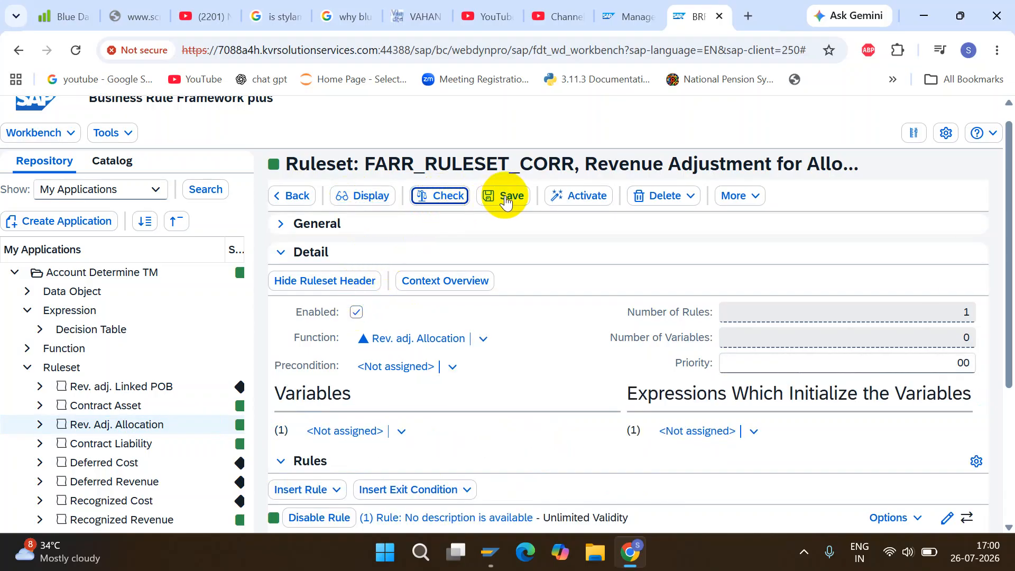
left_click(509, 198)
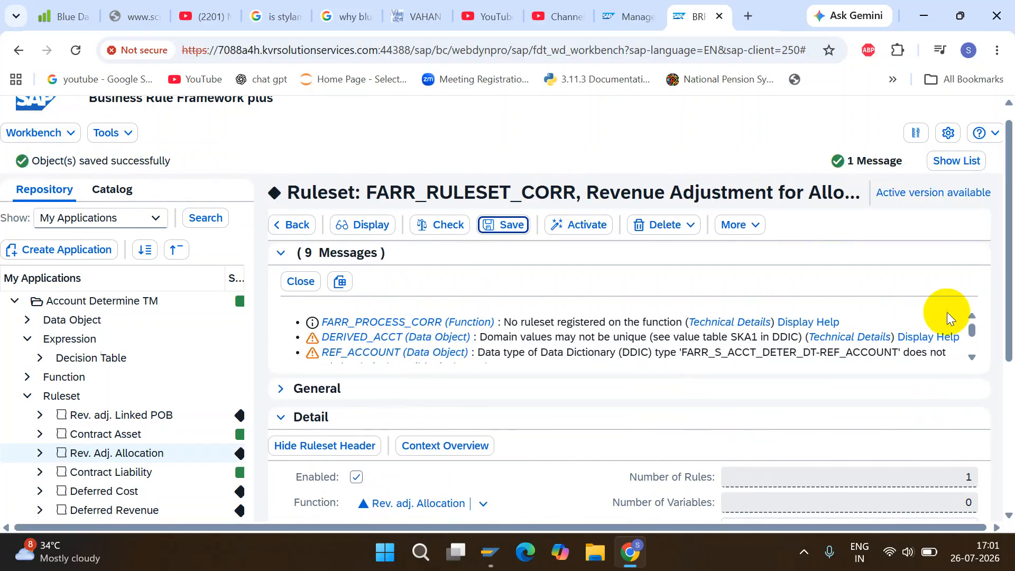
Activate the Rev. Adj. Allocation ruleset despite the warnings and switch it back to display mode.
scroll(980, 295, "down", 1)
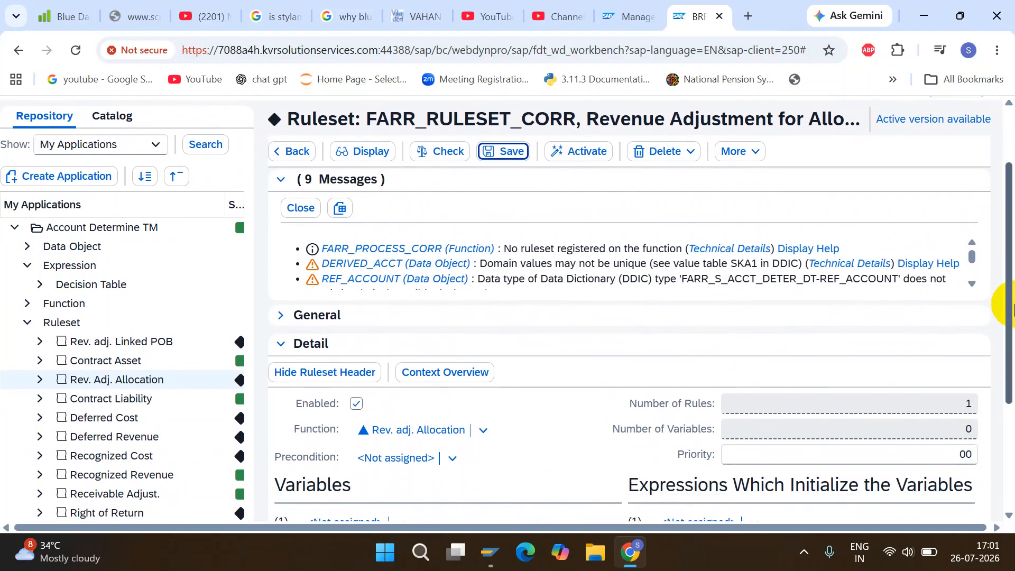
left_click(565, 155)
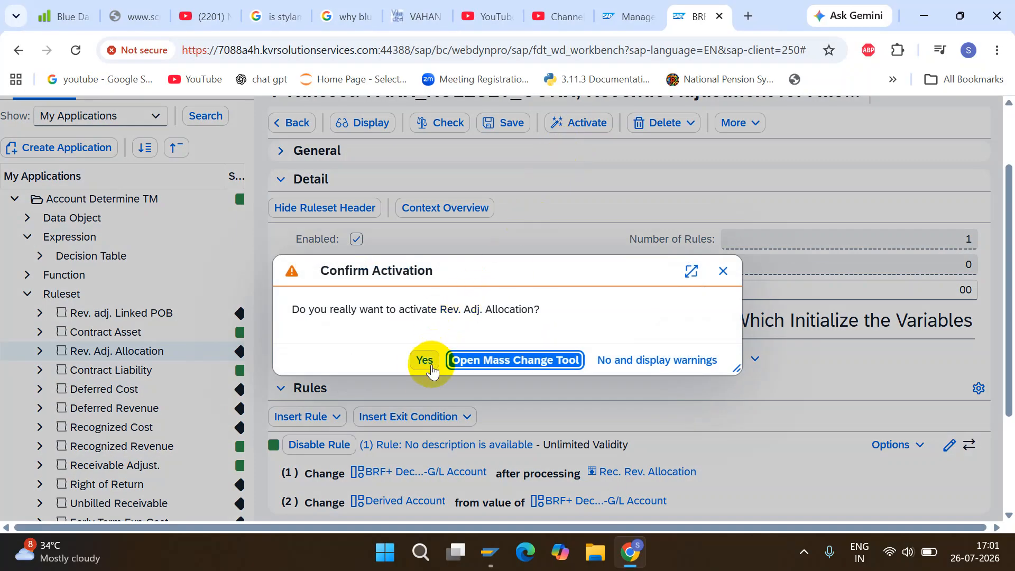
left_click(424, 361)
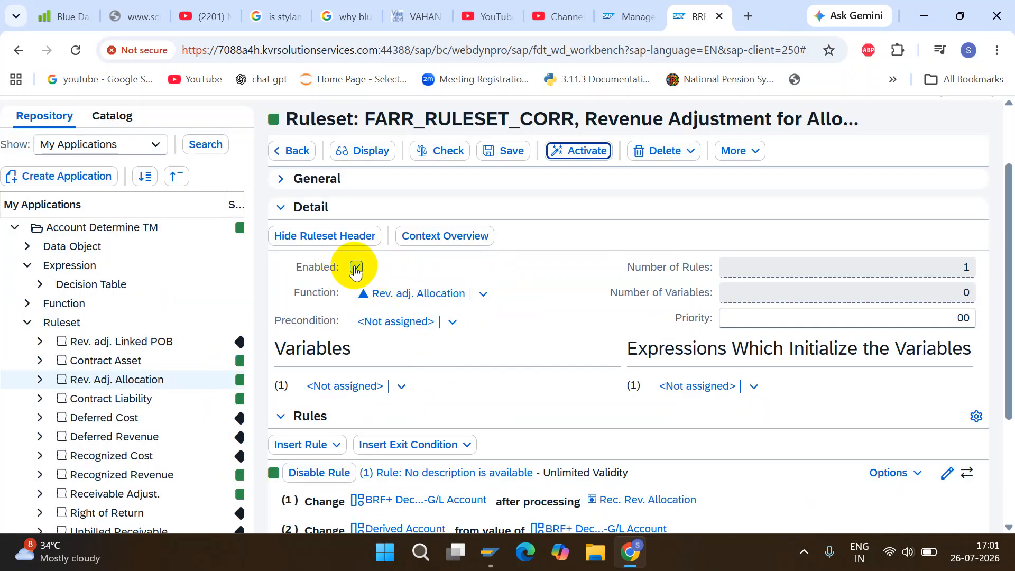
left_click(368, 151)
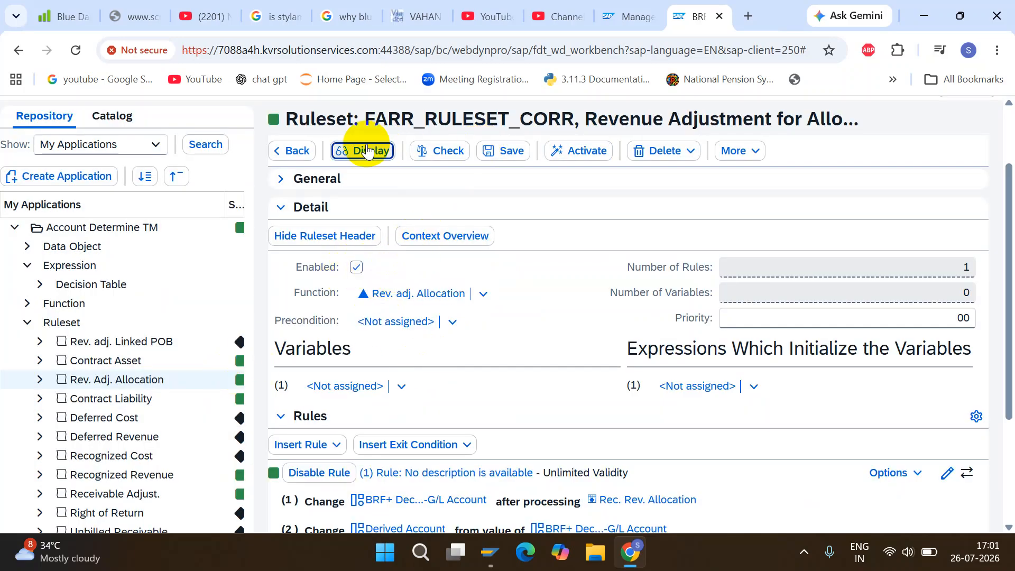
Switch to Manage Revenue Accounting Items, select all listed items of the contract and process them again.
left_click(617, 18)
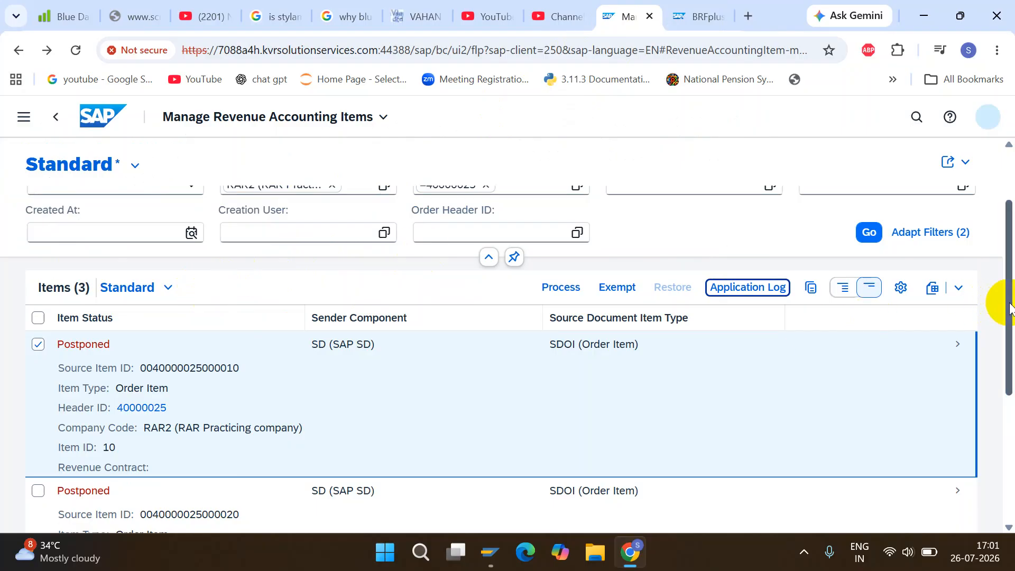
left_click(37, 321)
left_click(577, 292)
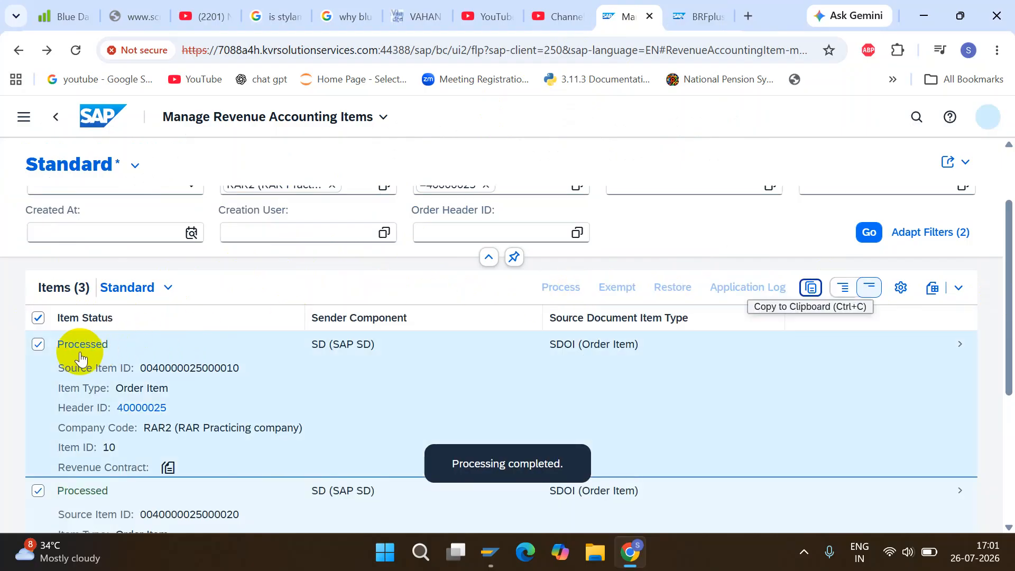
scroll(992, 317, "down", 1)
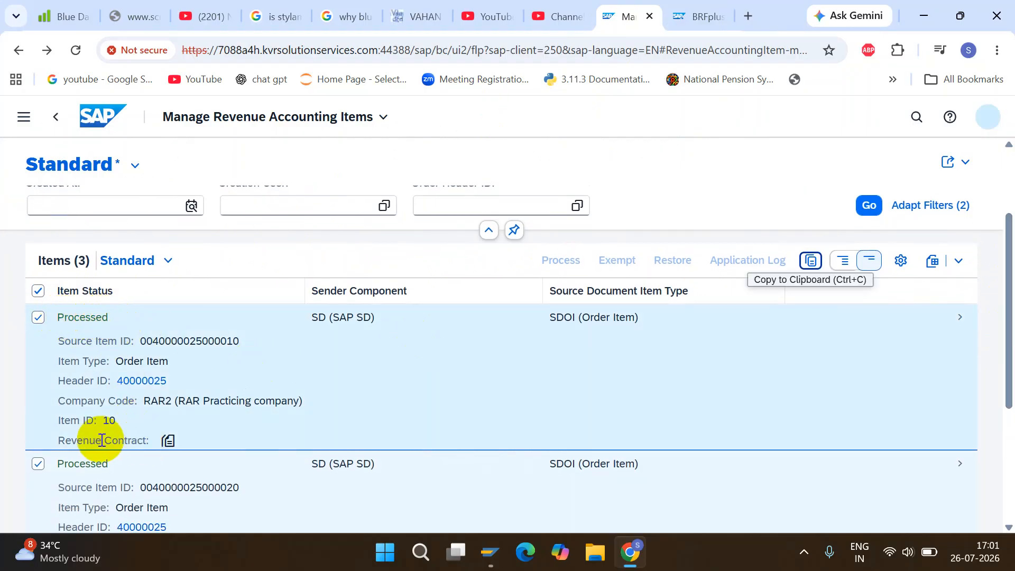
Look up the revenue contract of item ID 10, select all its related links and open its Allocated Amount Explanation.
left_click(168, 441)
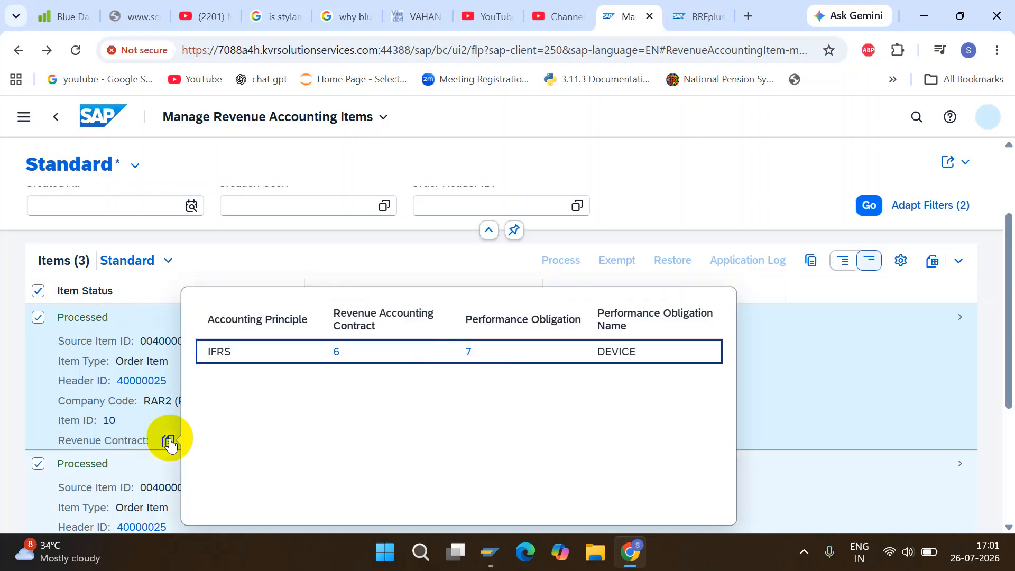
left_click(335, 352)
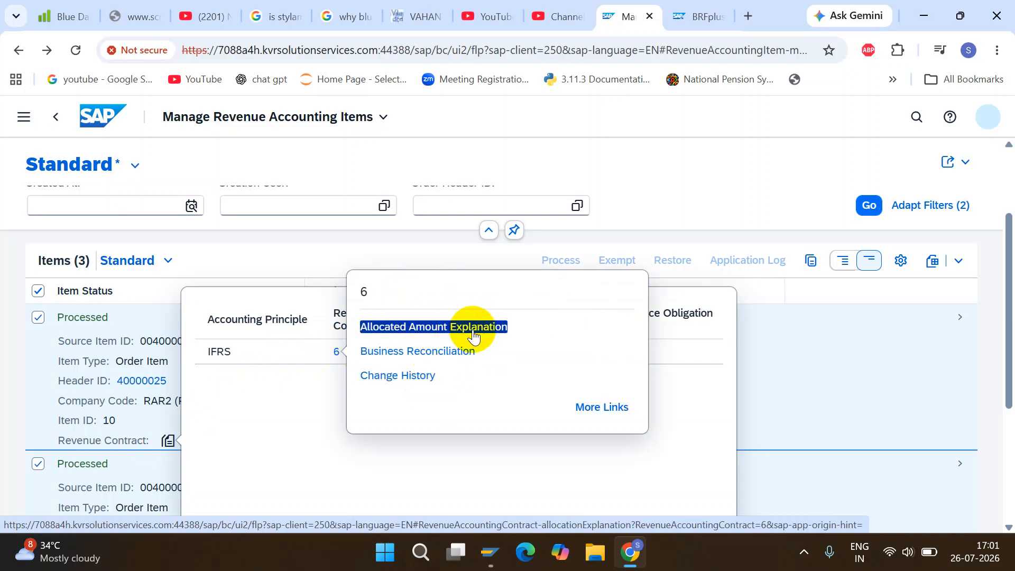
left_click(582, 408)
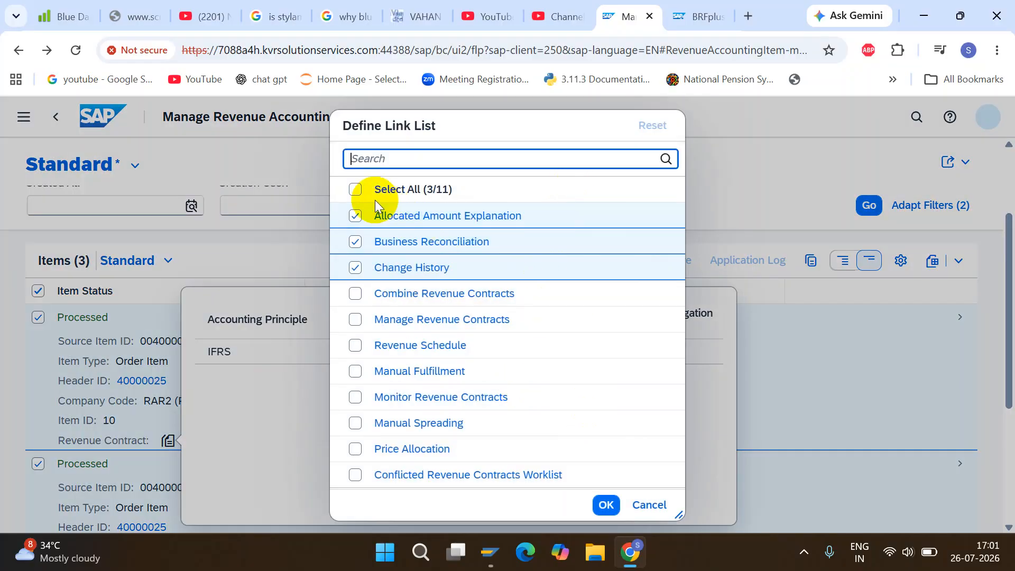
left_click(355, 190)
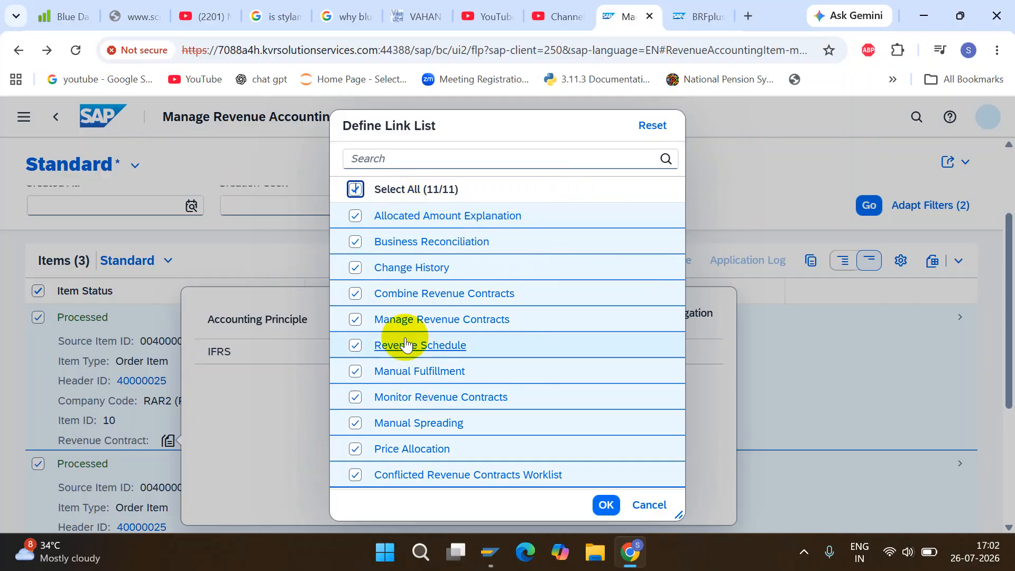
triple_click(467, 217)
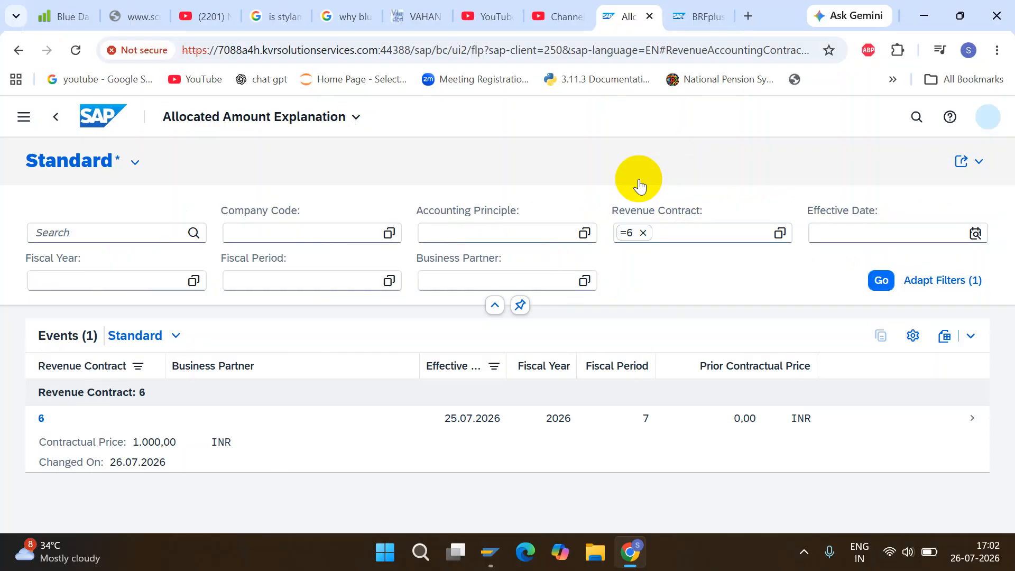
Open the revenue contract's event and examine its contractual price and the allocation details of its performance obligations.
left_click(43, 421)
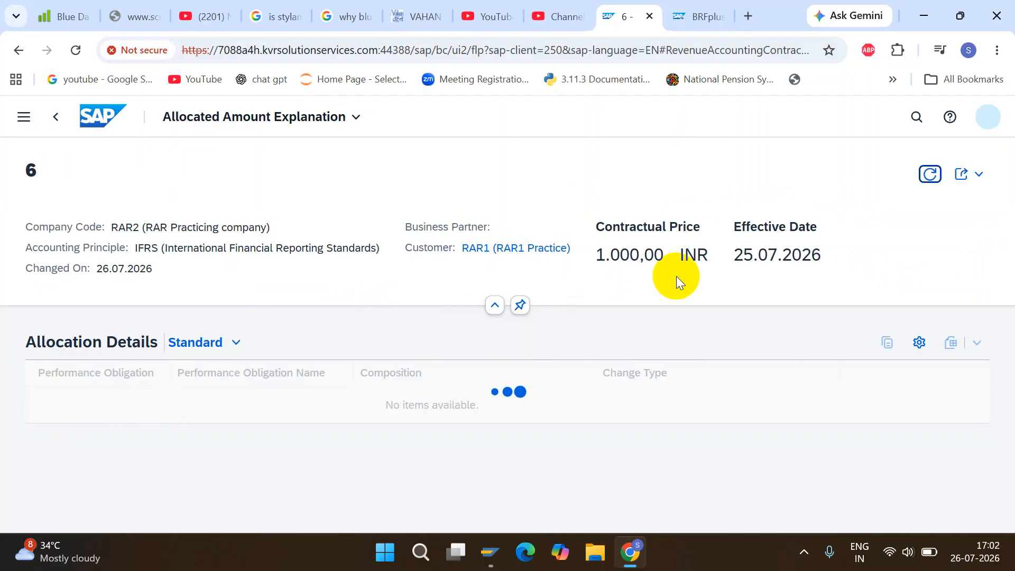
left_click_drag(1005, 249, 1005, 265)
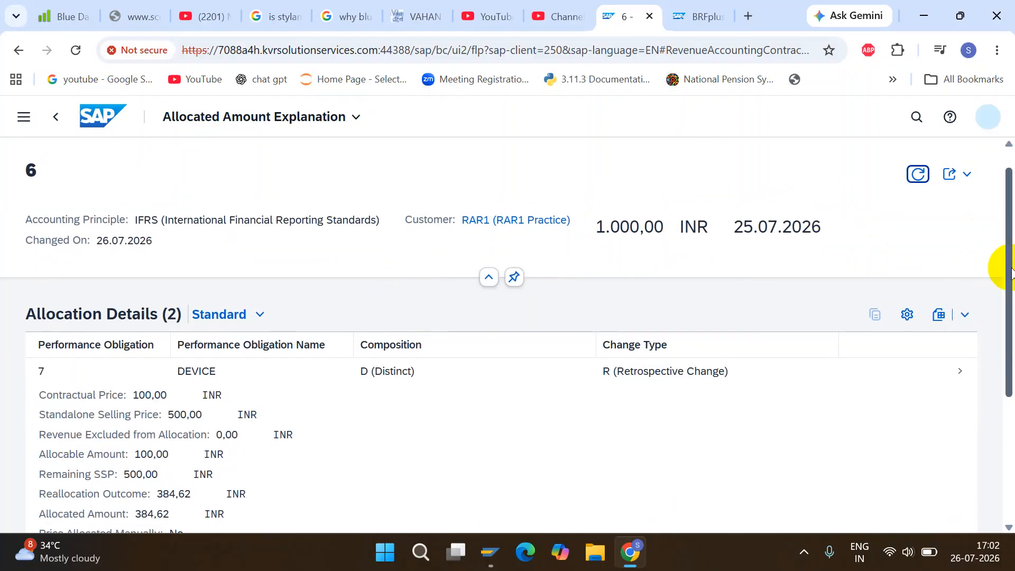
left_click(602, 552)
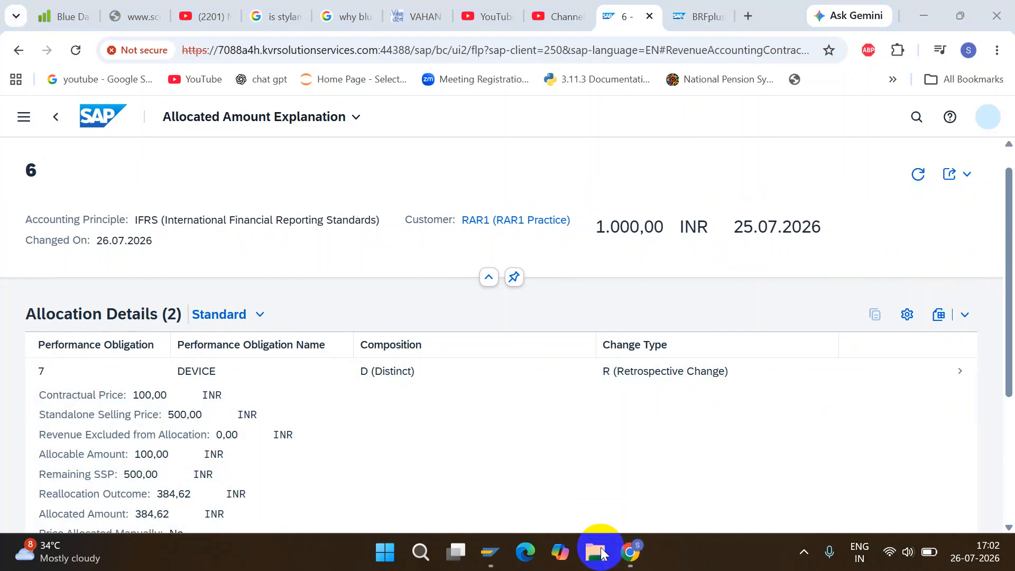
left_click(919, 6)
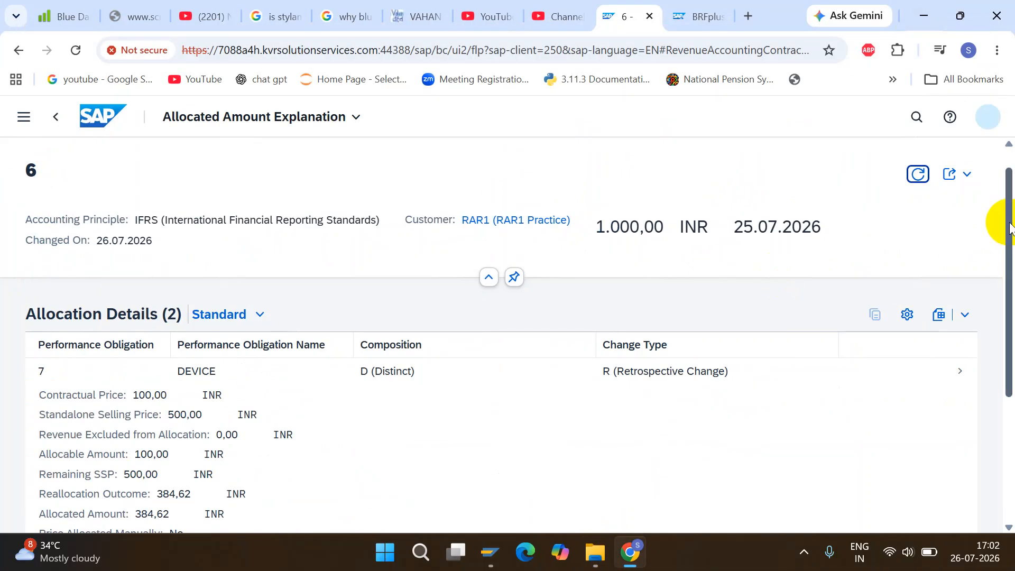
left_click_drag(1011, 228, 1012, 208)
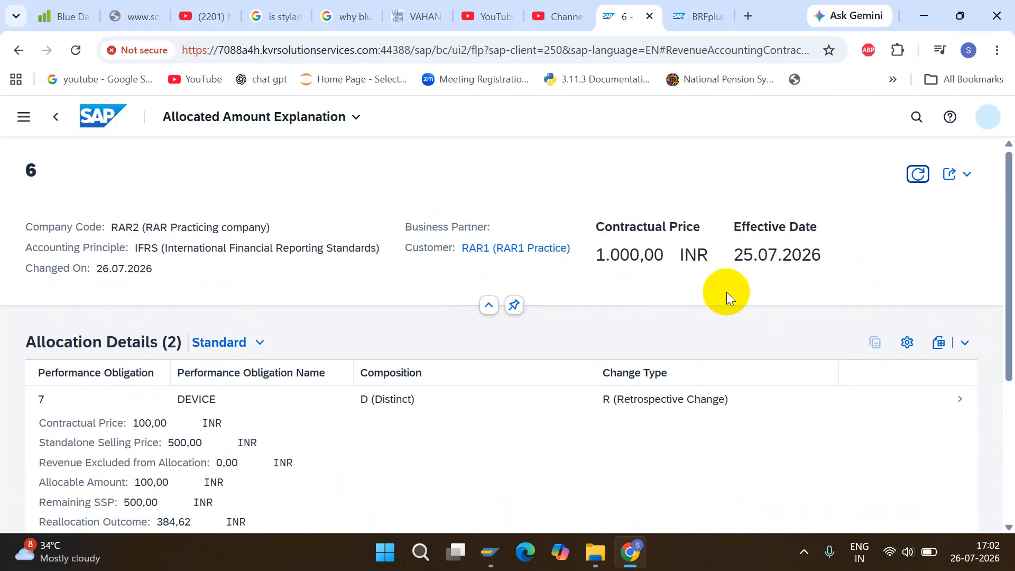
left_click_drag(999, 231, 1001, 193)
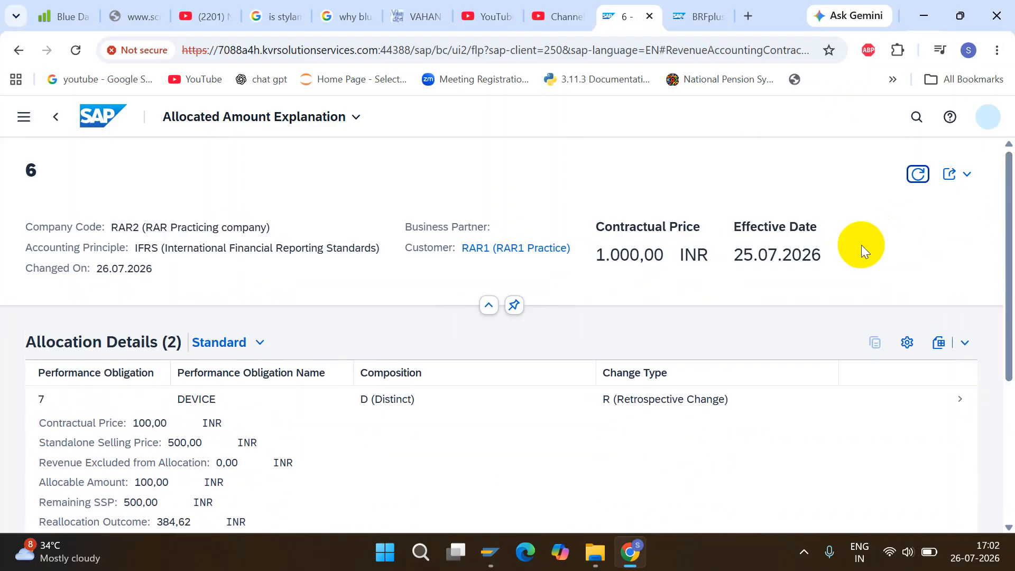